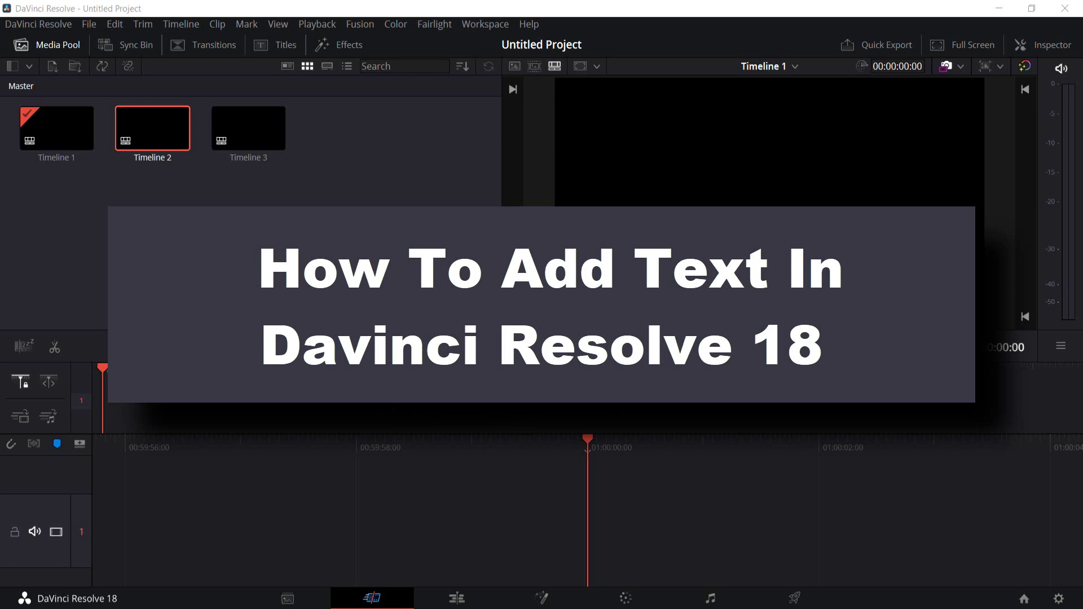
Import Photographer - 91.mp4 into the Media Pool from the Media page, then go to the Edit page (Shift+4).
{"action": "left_click", "coordinate": [299, 598]}
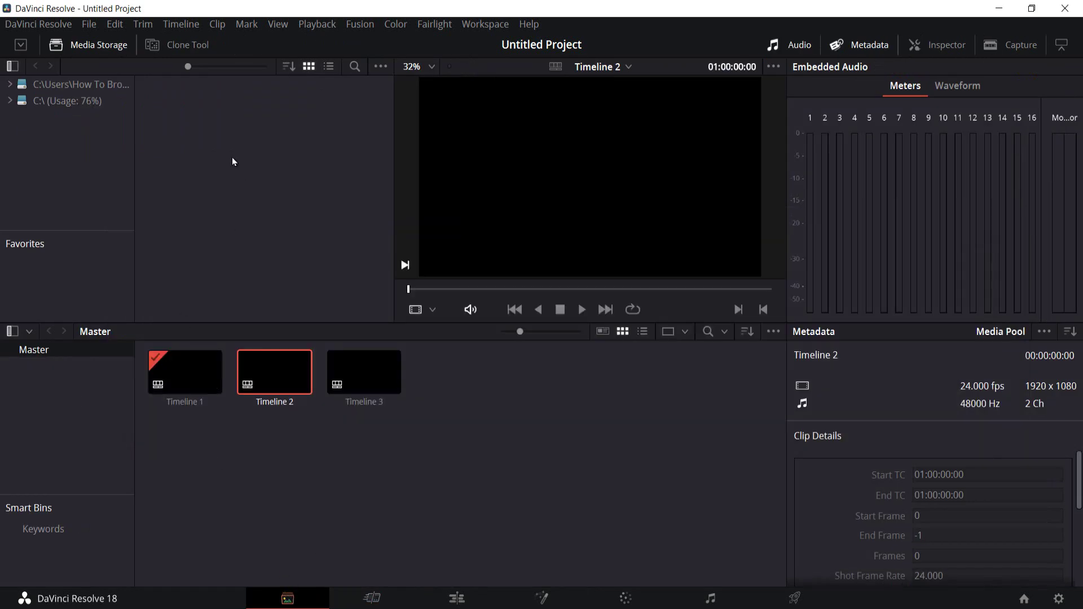
{"action": "left_click", "coordinate": [196, 169]}
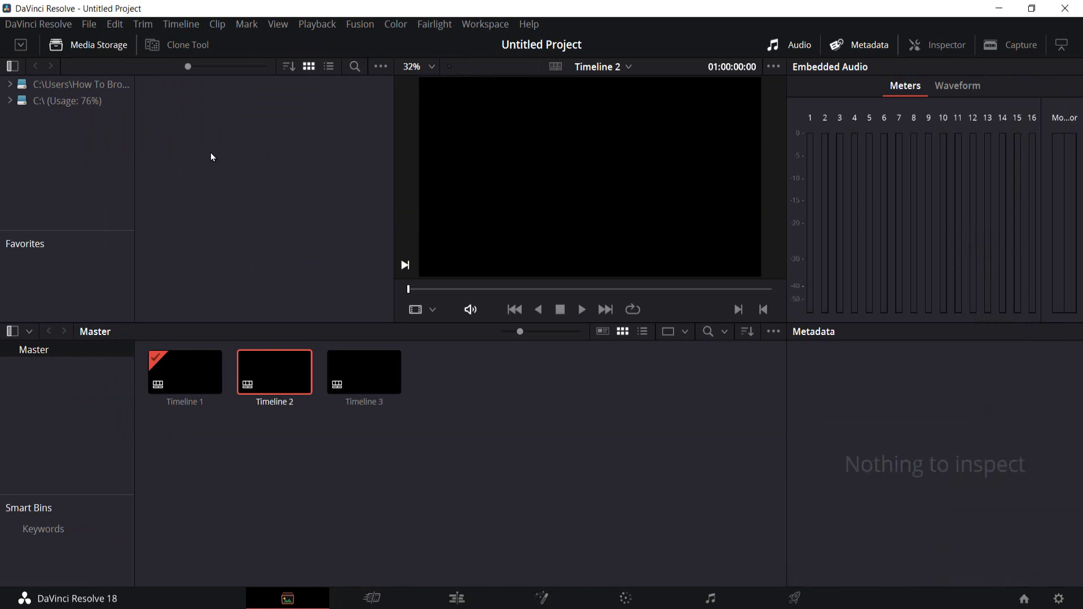
{"action": "right_click", "coordinate": [479, 443]}
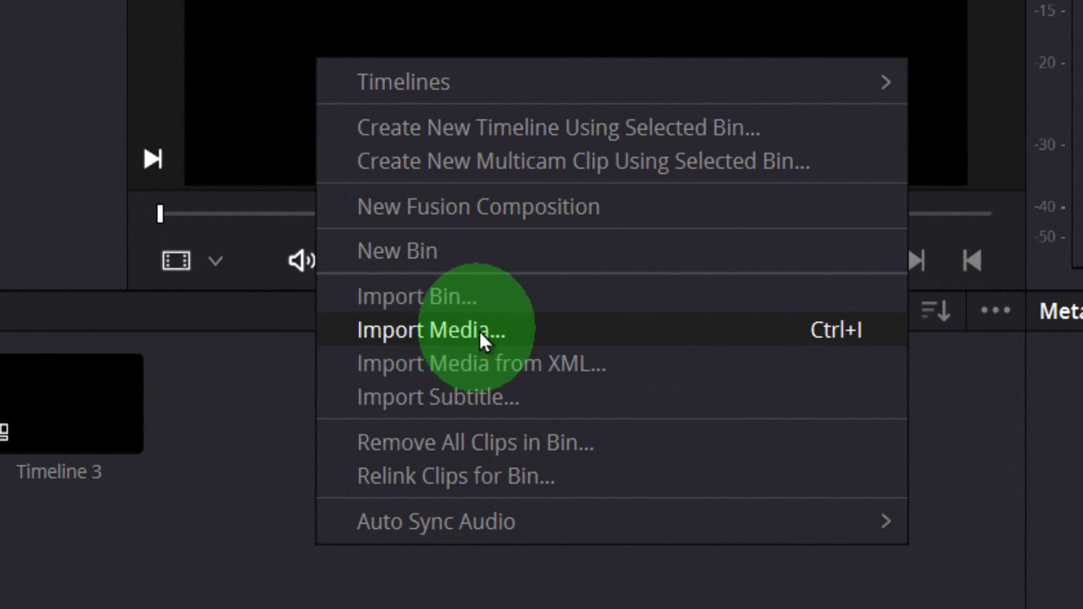
{"action": "left_click", "coordinate": [444, 319]}
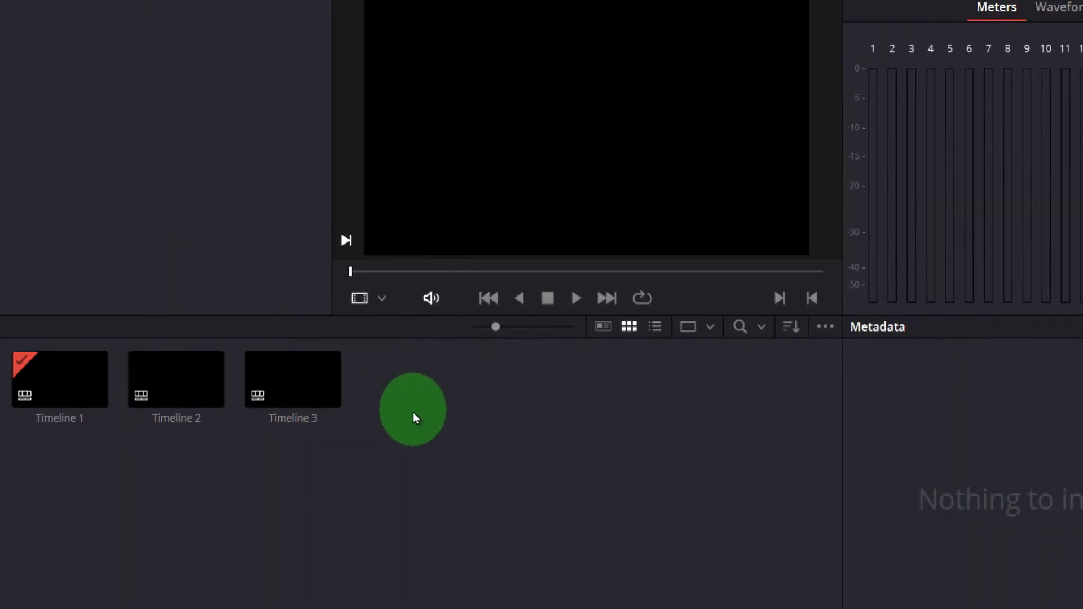
{"action": "right_click", "coordinate": [270, 463]}
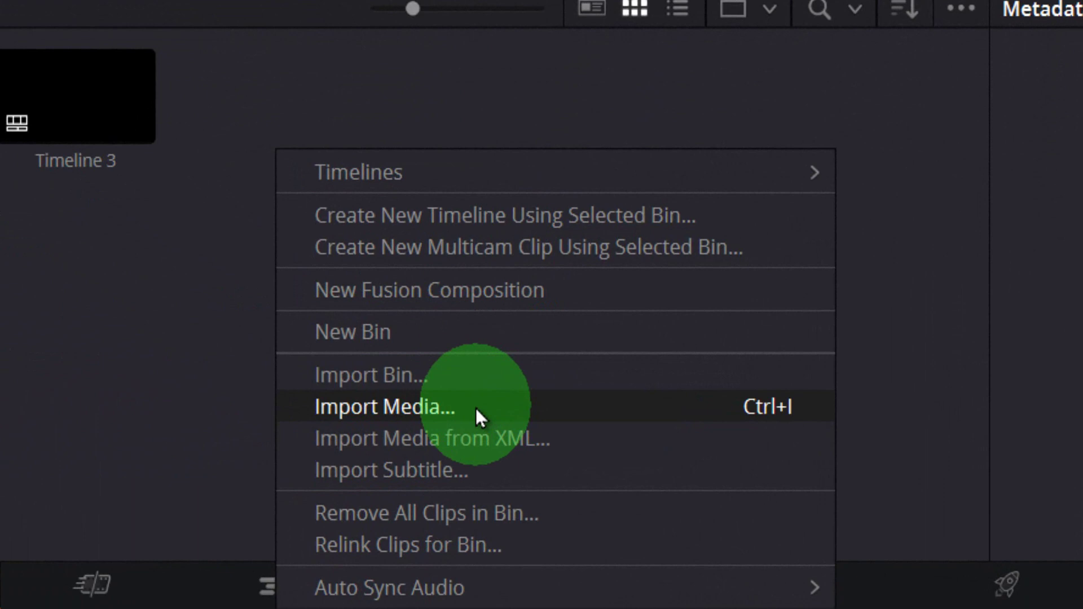
{"action": "left_click", "coordinate": [478, 407]}
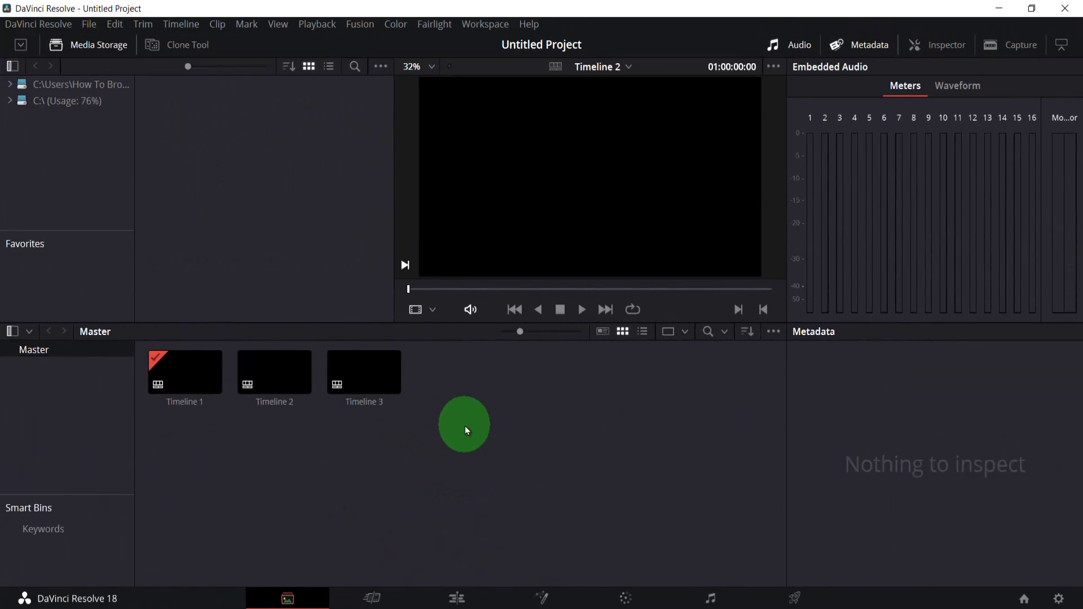
{"action": "key", "text": "shift+4"}
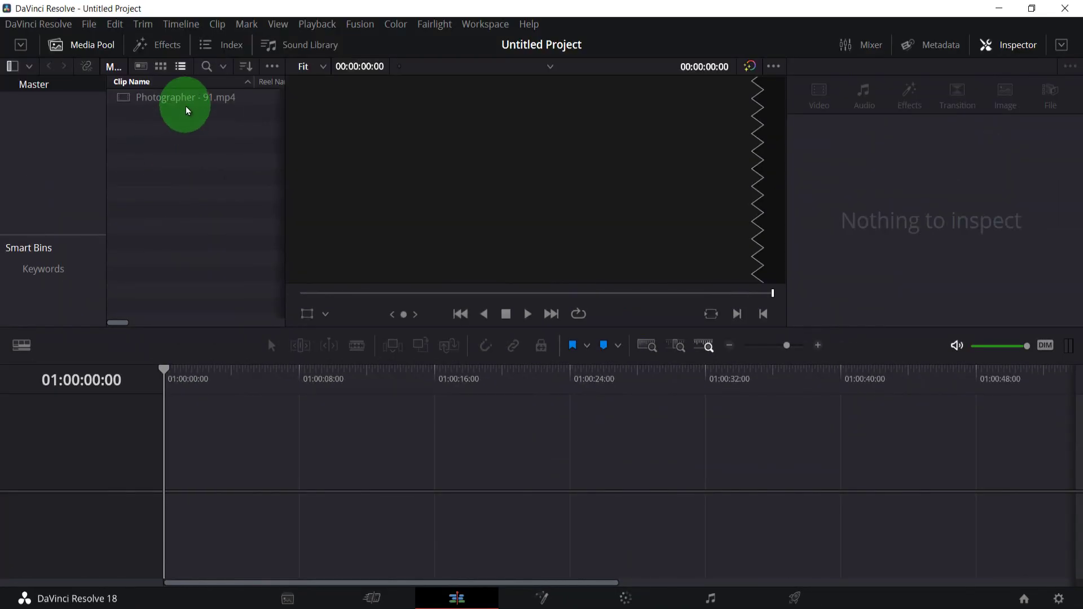
Insert the Photographer - 91.mp4 clip onto Video 1 of a new Timeline 1.
{"action": "left_click", "coordinate": [186, 104]}
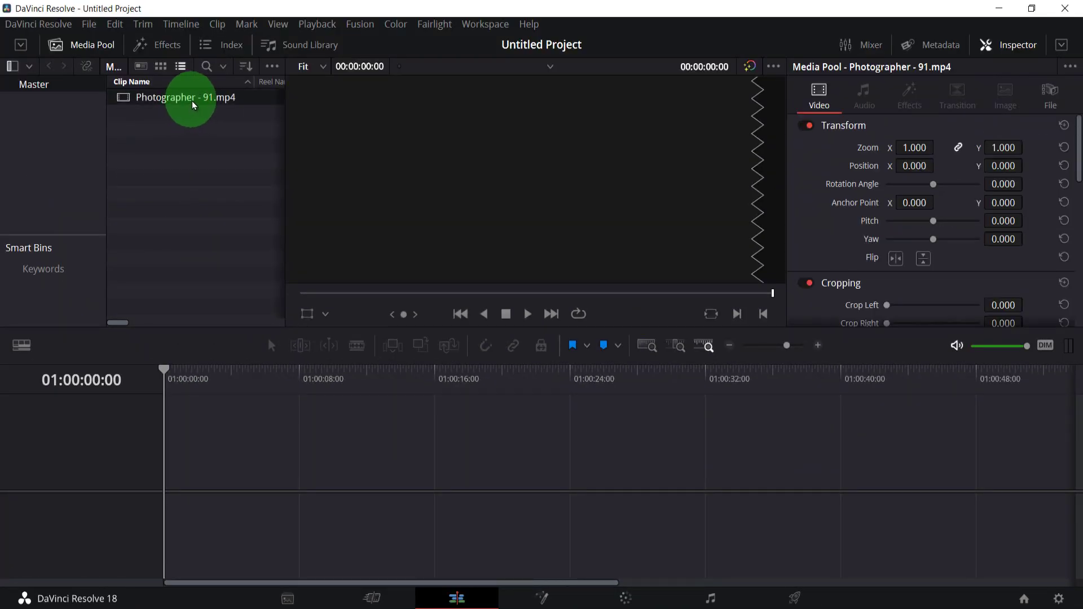
{"action": "right_click", "coordinate": [192, 100]}
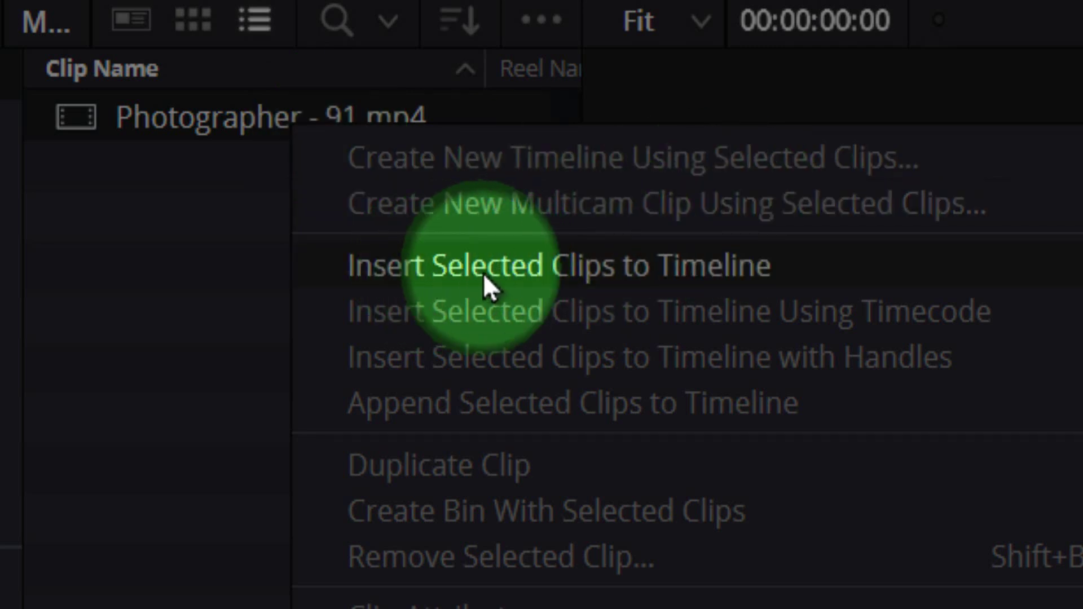
{"action": "left_click", "coordinate": [719, 282]}
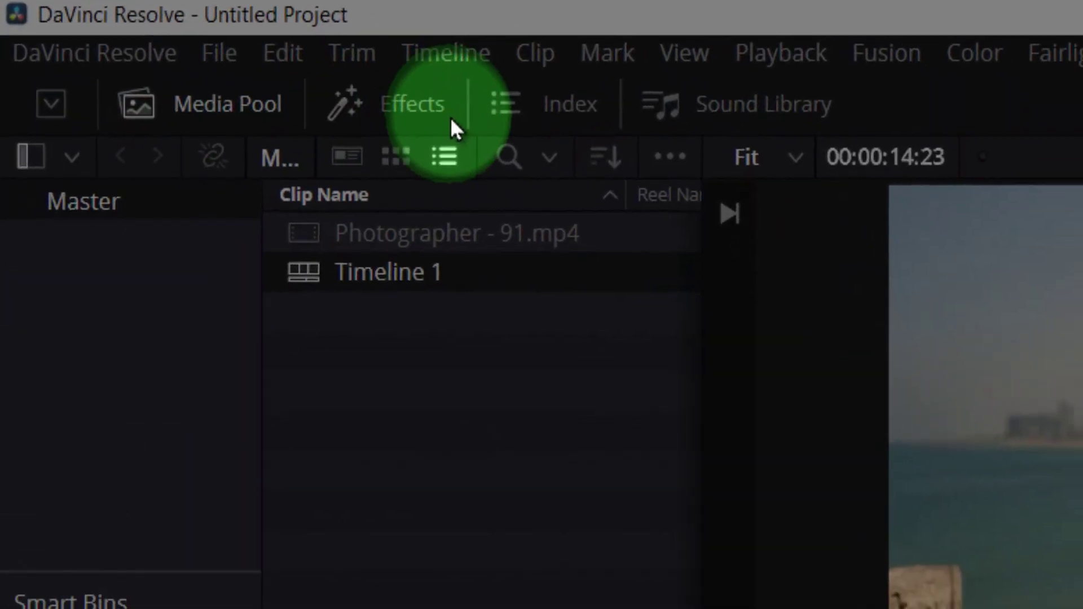
Expand the Effects library to full height and show the Toolbox Titles category with the Text title.
{"action": "left_click", "coordinate": [350, 95]}
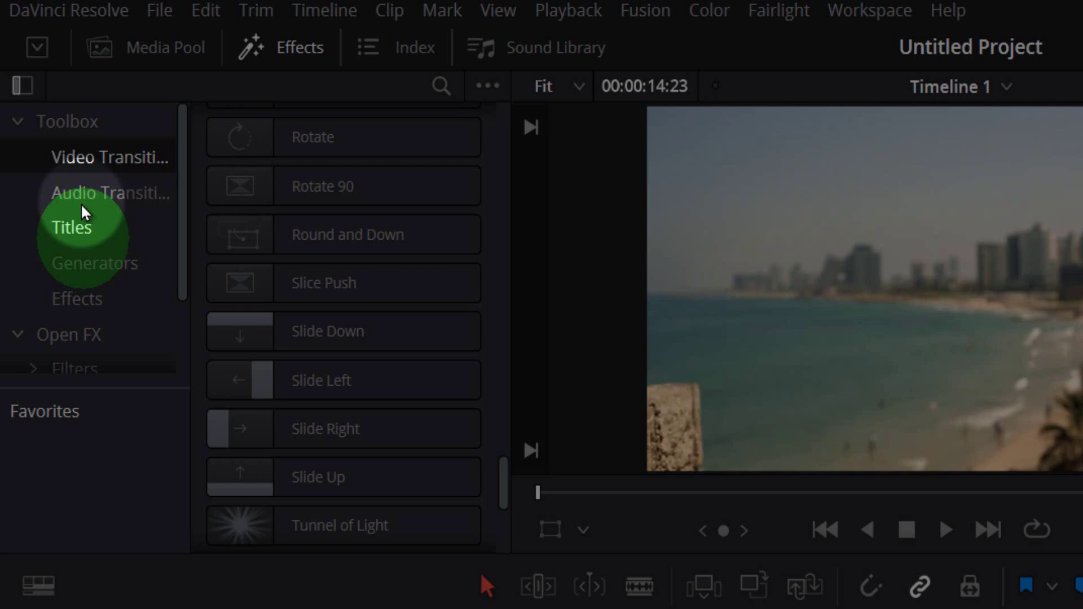
{"action": "left_click", "coordinate": [28, 90]}
{"action": "left_click", "coordinate": [29, 93]}
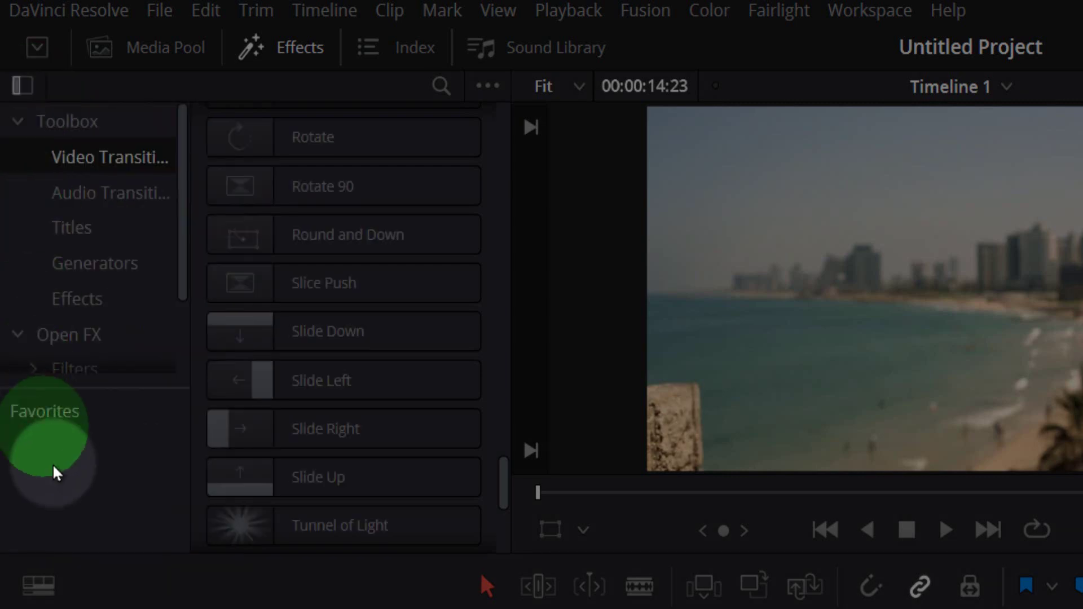
{"action": "left_click", "coordinate": [51, 580]}
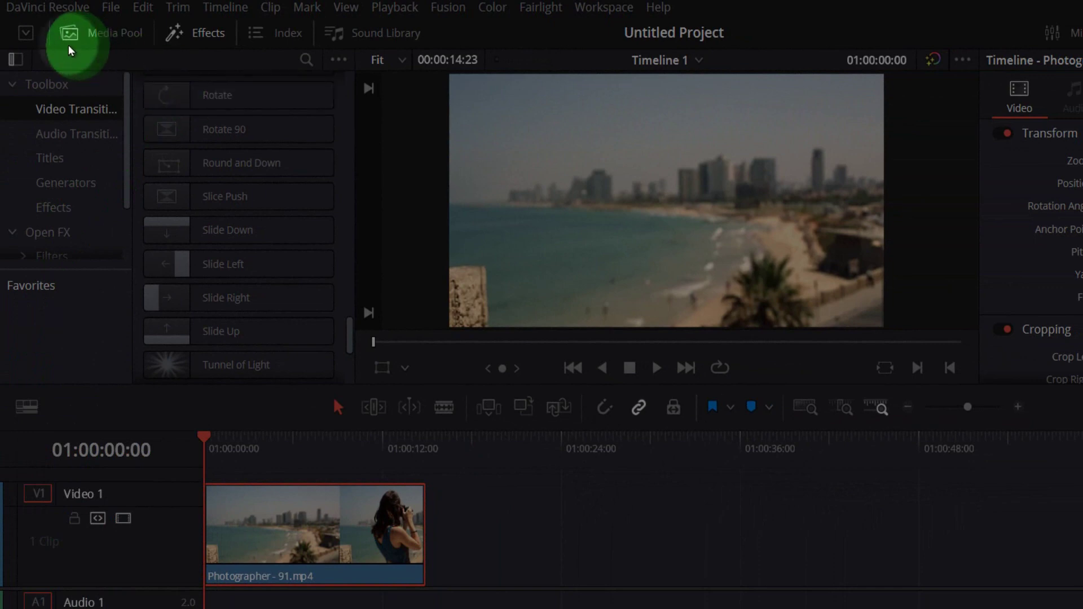
{"action": "left_click", "coordinate": [19, 49]}
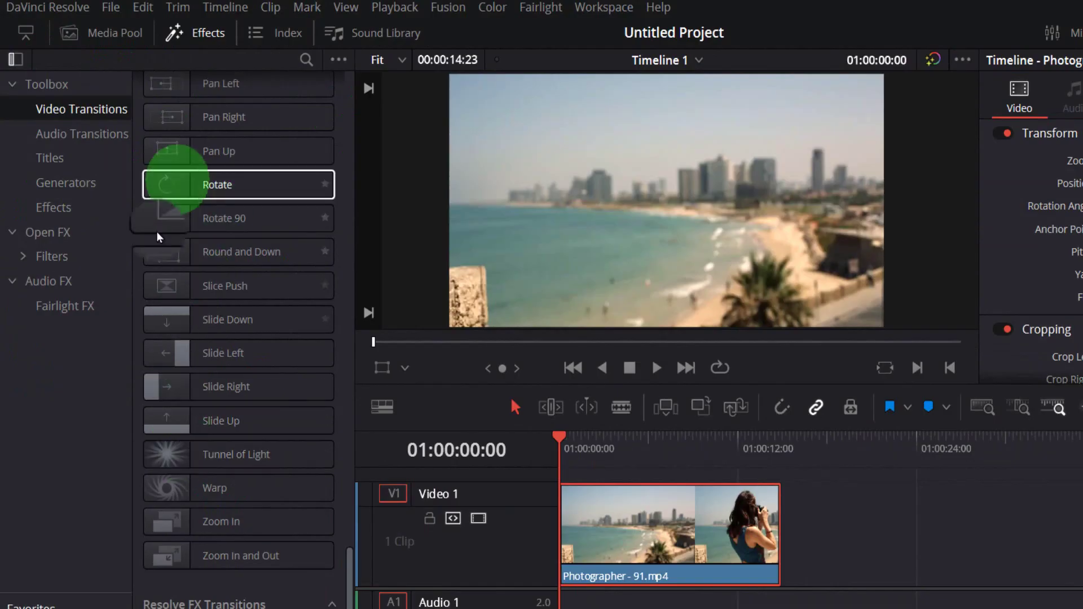
{"action": "scroll", "coordinate": [242, 350], "scroll_direction": "up", "scroll_amount": 6}
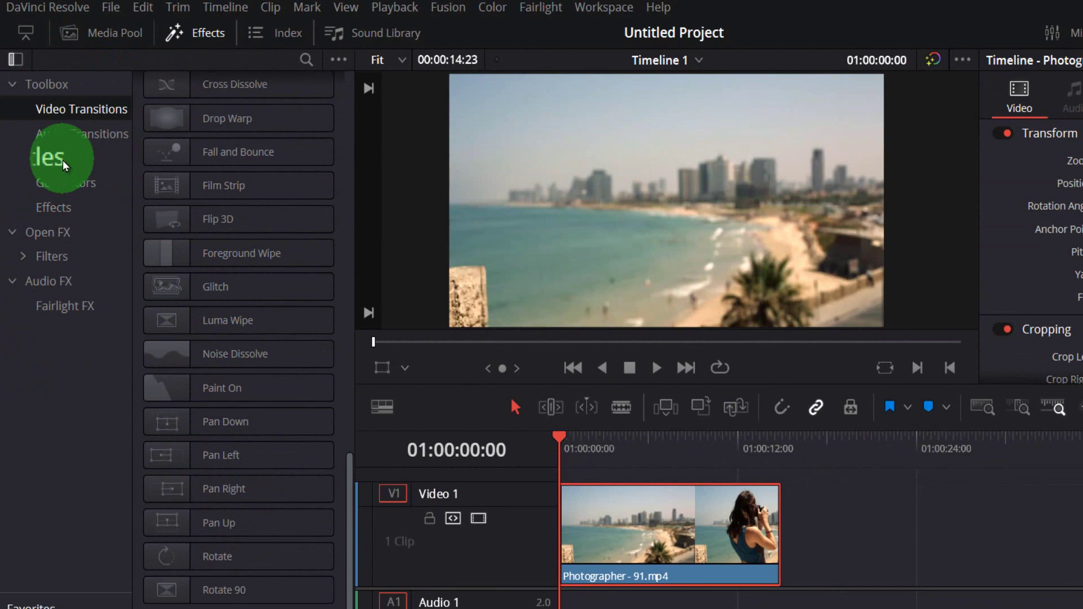
{"action": "left_click", "coordinate": [65, 164]}
{"action": "scroll", "coordinate": [192, 220], "scroll_direction": "up", "scroll_amount": 8}
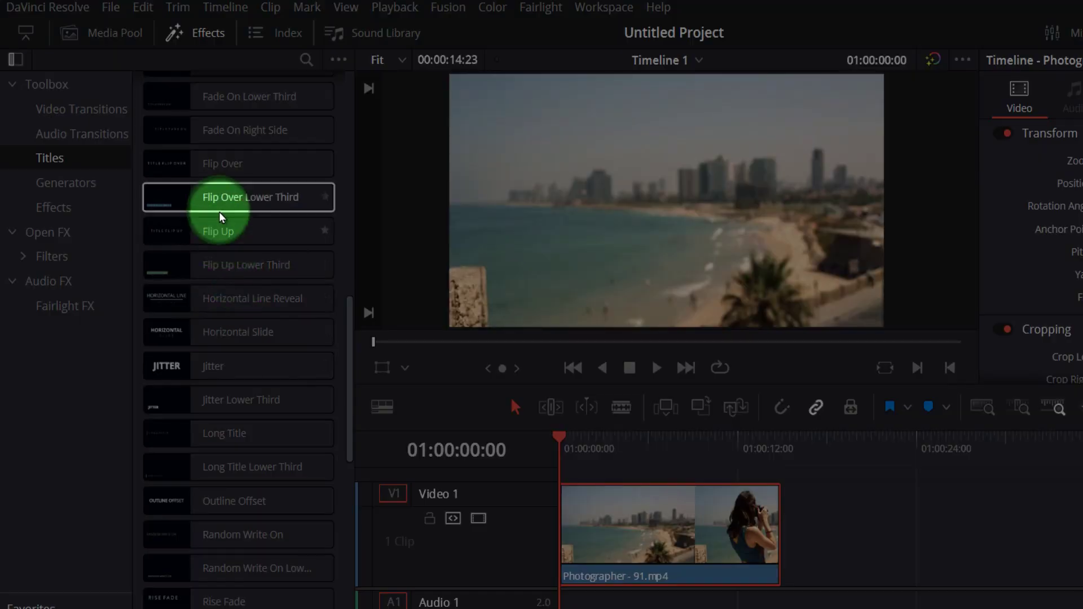
{"action": "scroll", "coordinate": [219, 254], "scroll_direction": "down", "scroll_amount": 10}
{"action": "scroll", "coordinate": [231, 251], "scroll_direction": "up", "scroll_amount": 15}
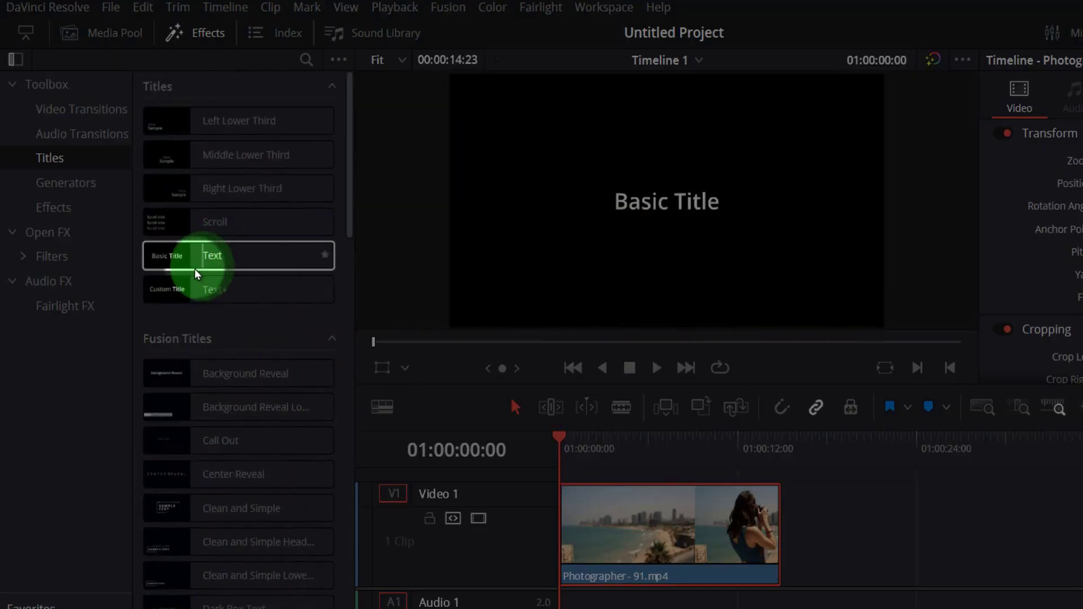
Drop the Text title onto Video 2 above the beach clip and select the new Basic Title clip.
{"action": "left_click_drag", "start_coordinate": [185, 270], "coordinate": [574, 477]}
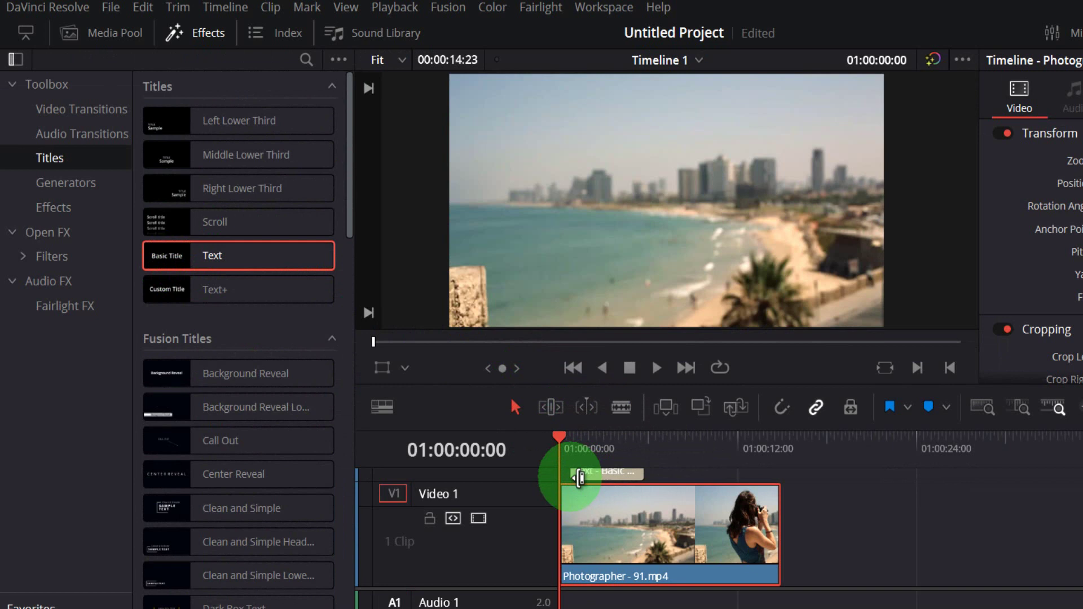
{"action": "right_click", "coordinate": [212, 263]}
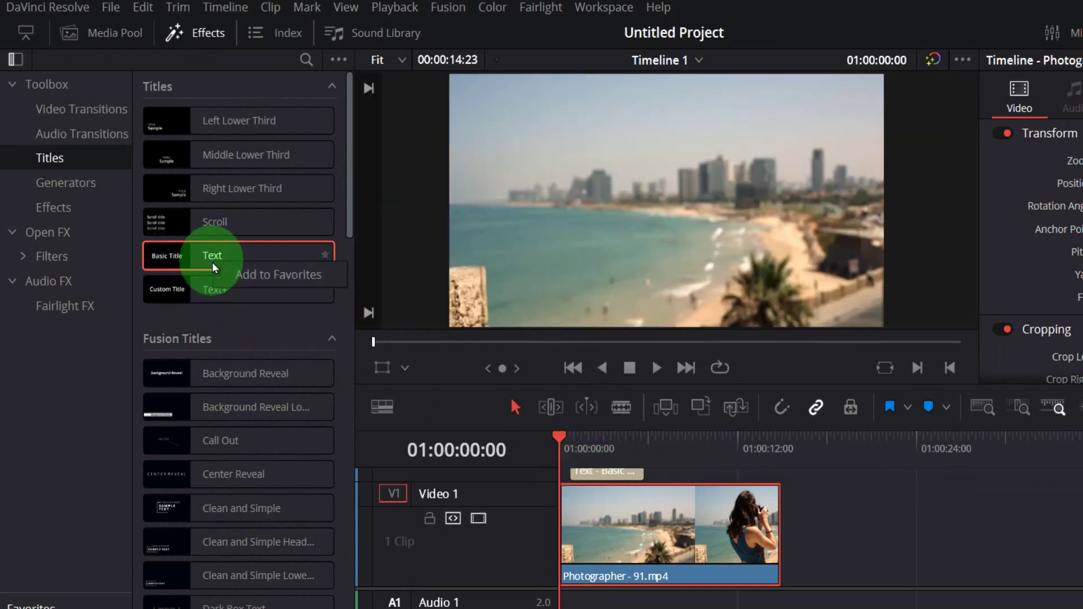
{"action": "right_click", "coordinate": [175, 257]}
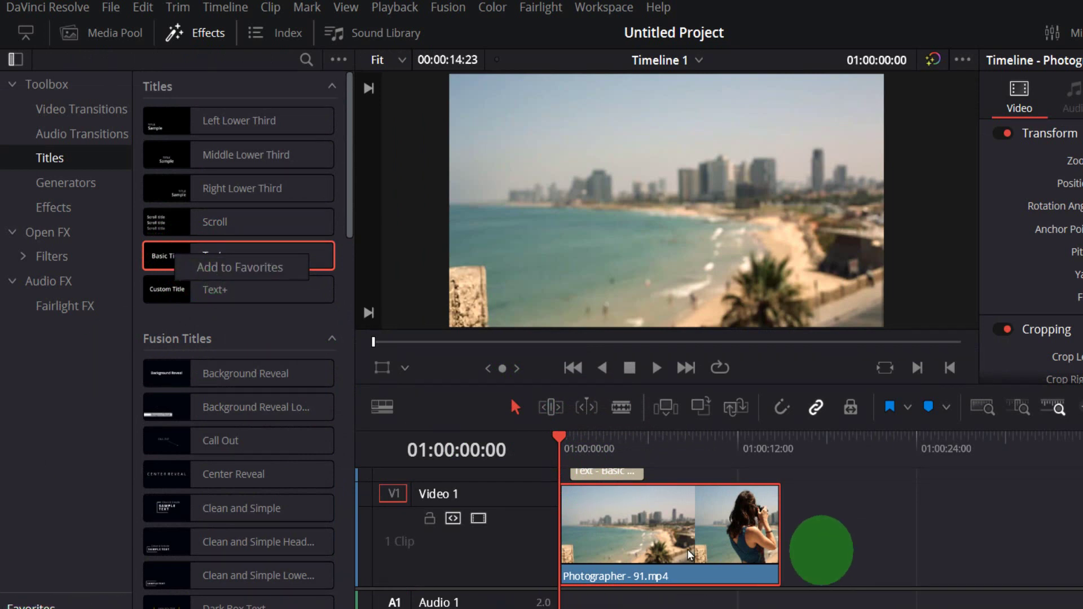
{"action": "left_click", "coordinate": [601, 431]}
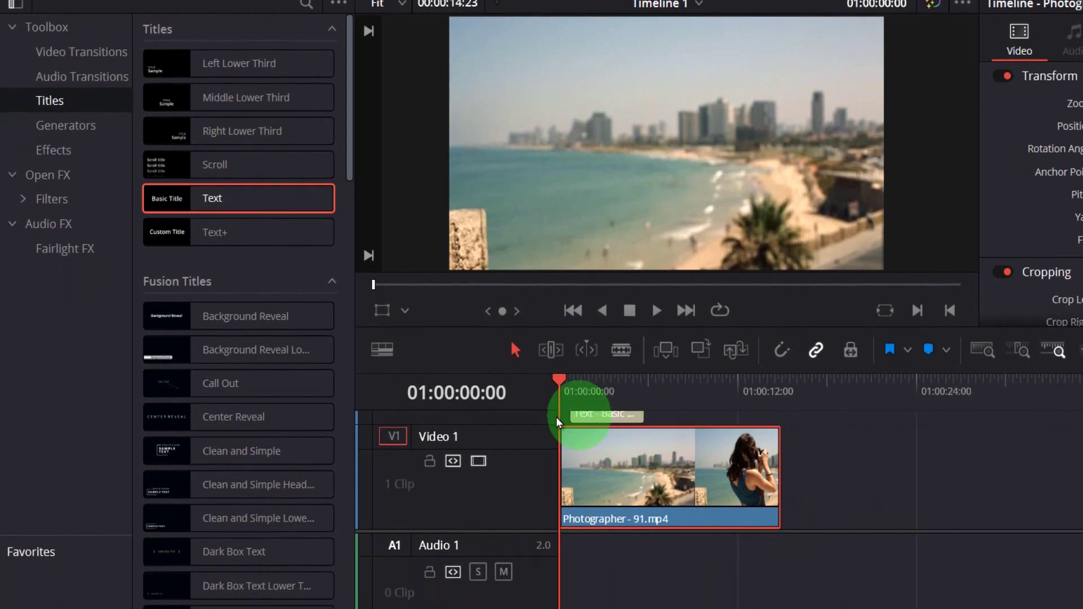
{"action": "scroll", "coordinate": [528, 418], "scroll_direction": "up", "scroll_amount": 3}
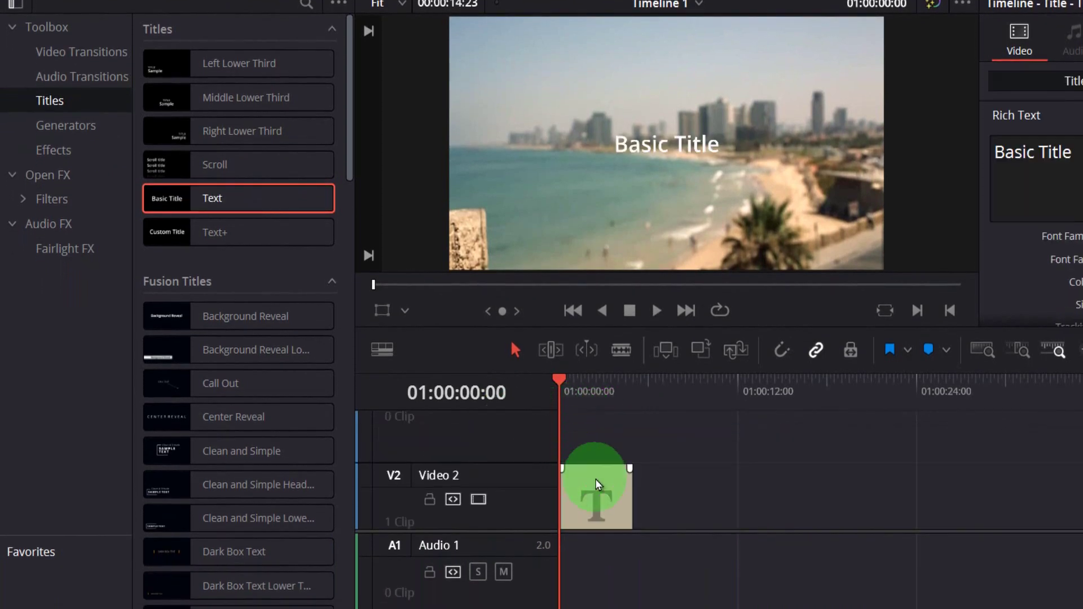
{"action": "scroll", "coordinate": [643, 478], "scroll_direction": "down", "scroll_amount": 2}
{"action": "mouse_move", "coordinate": [591, 467]}
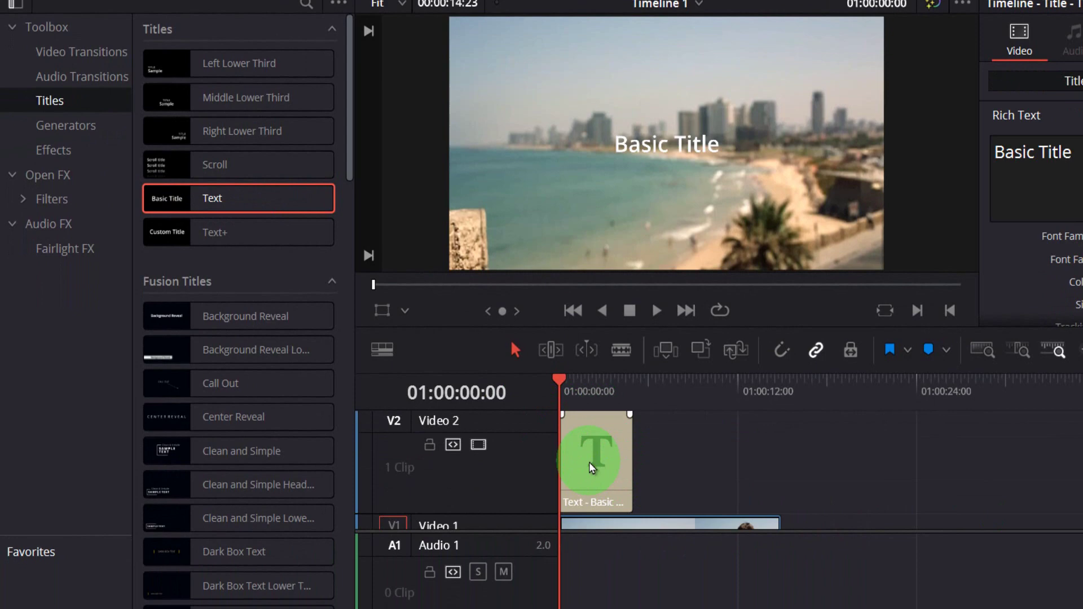
{"action": "scroll", "coordinate": [590, 467], "scroll_direction": "down", "scroll_amount": 3}
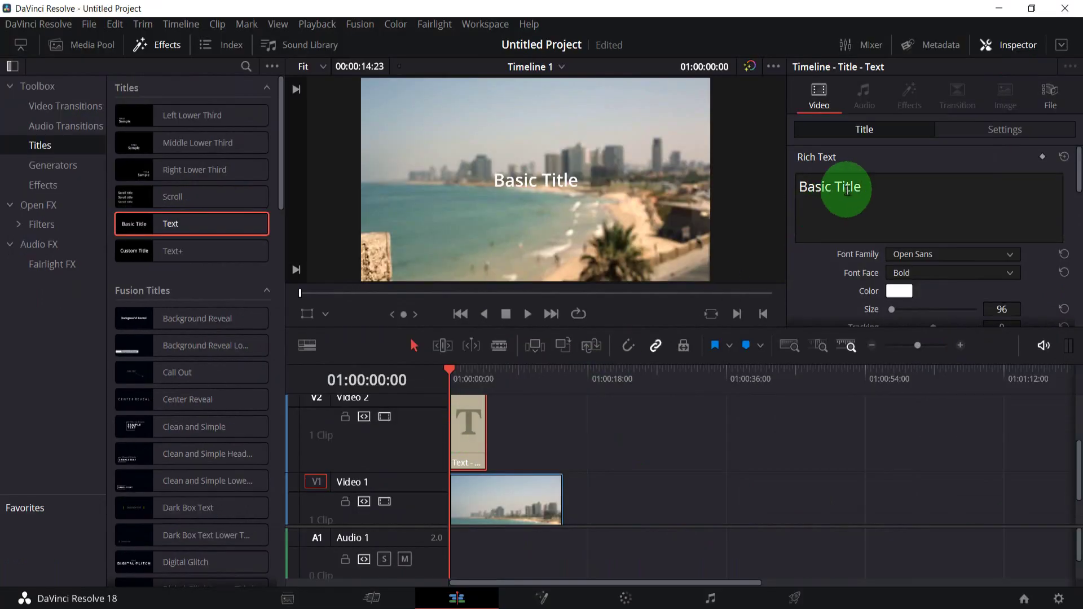
Replace the Basic Title text with 'HOW TO BROWSER' in the Inspector.
{"action": "left_click", "coordinate": [982, 58]}
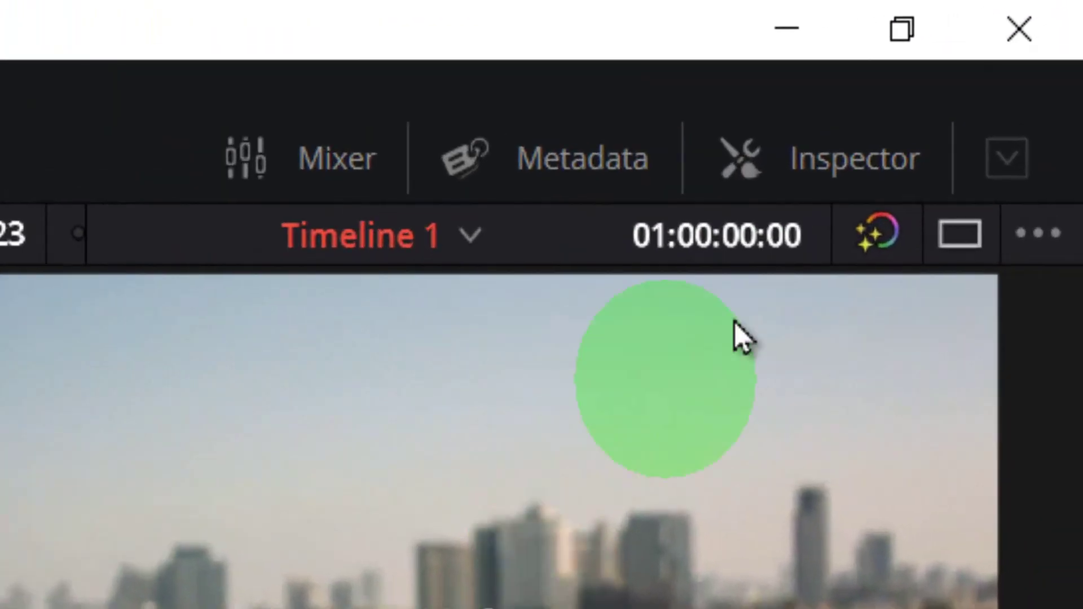
{"action": "left_click", "coordinate": [801, 188]}
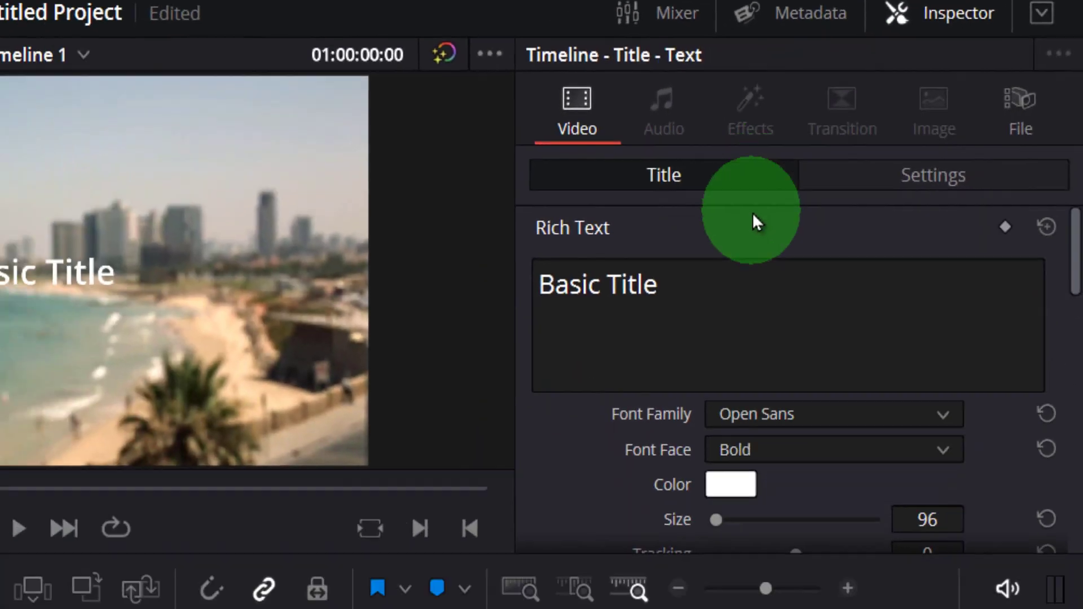
{"action": "left_click", "coordinate": [712, 266]}
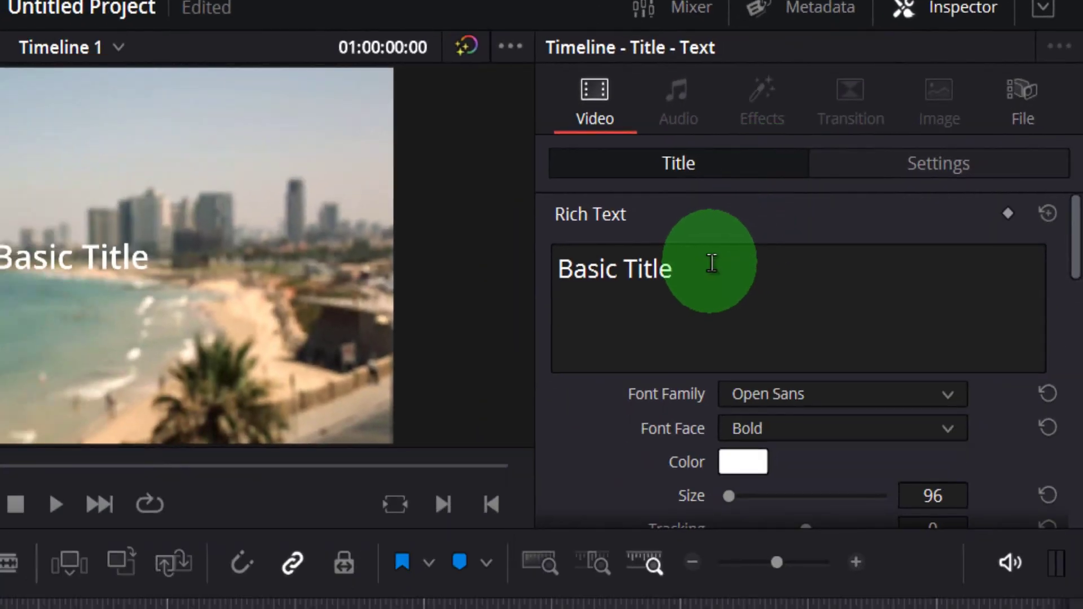
{"action": "triple_click", "coordinate": [724, 270]}
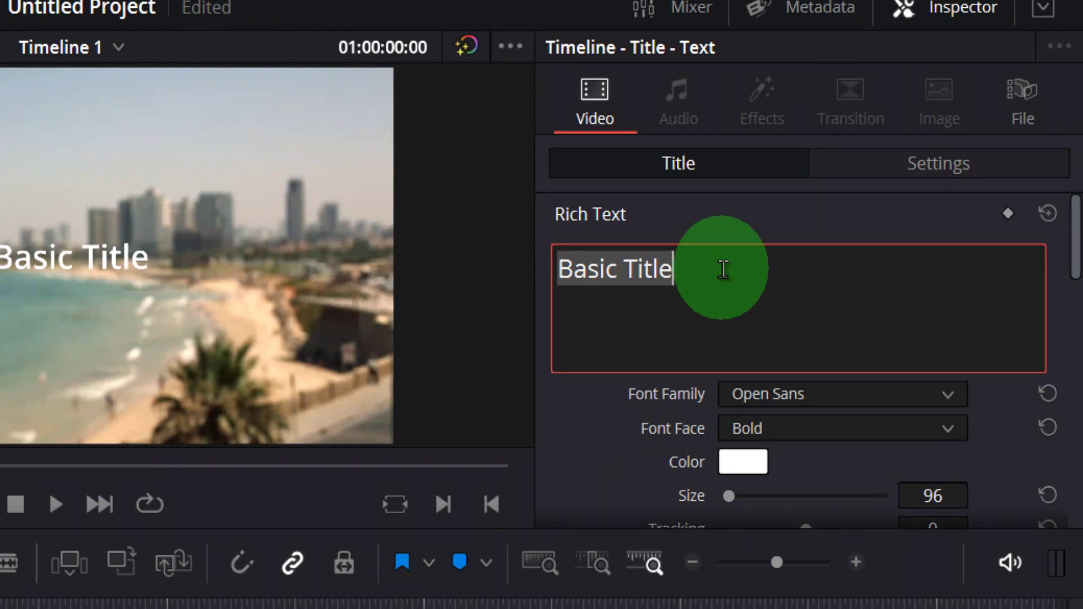
{"action": "type", "text": "S"}
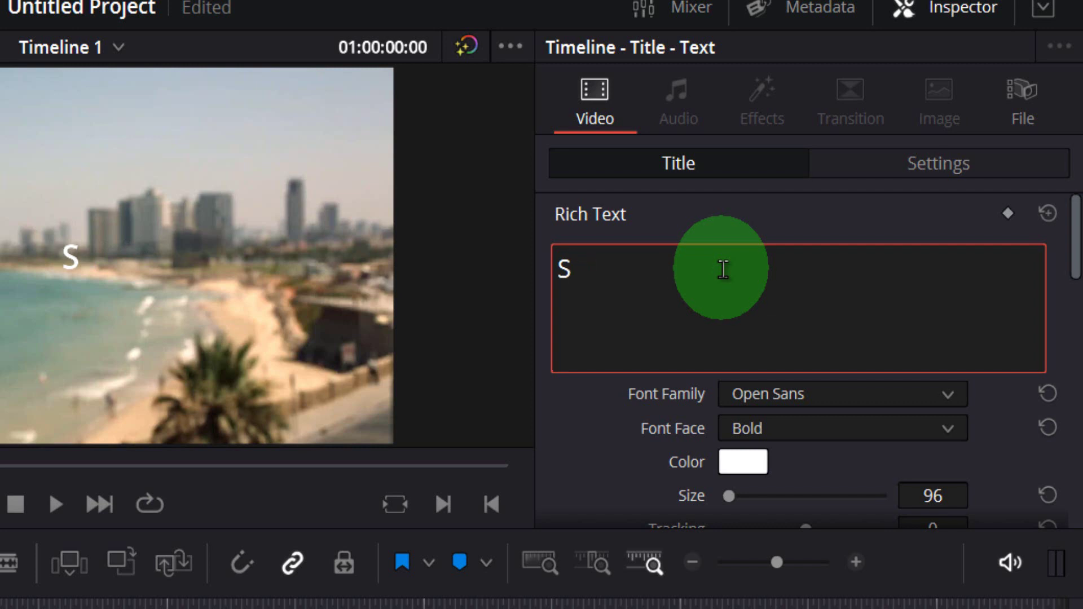
{"action": "type", "text": "UHOW TO BROWSER"}
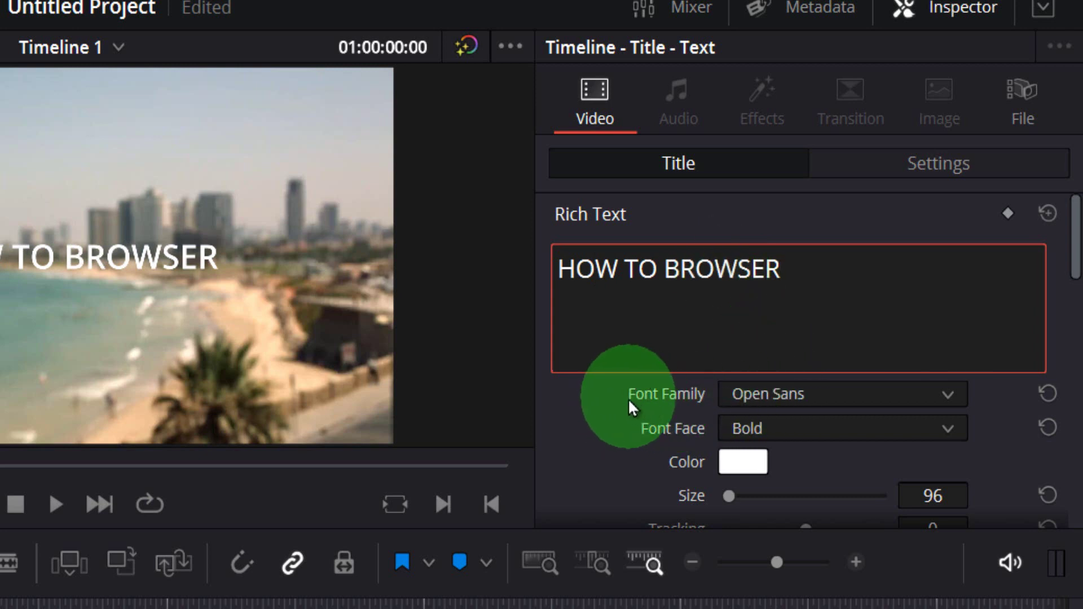
Style the title in white MS Shell Dlg 2 Bold, size 134, tracking 6, line spacing -66.
{"action": "left_click", "coordinate": [793, 398]}
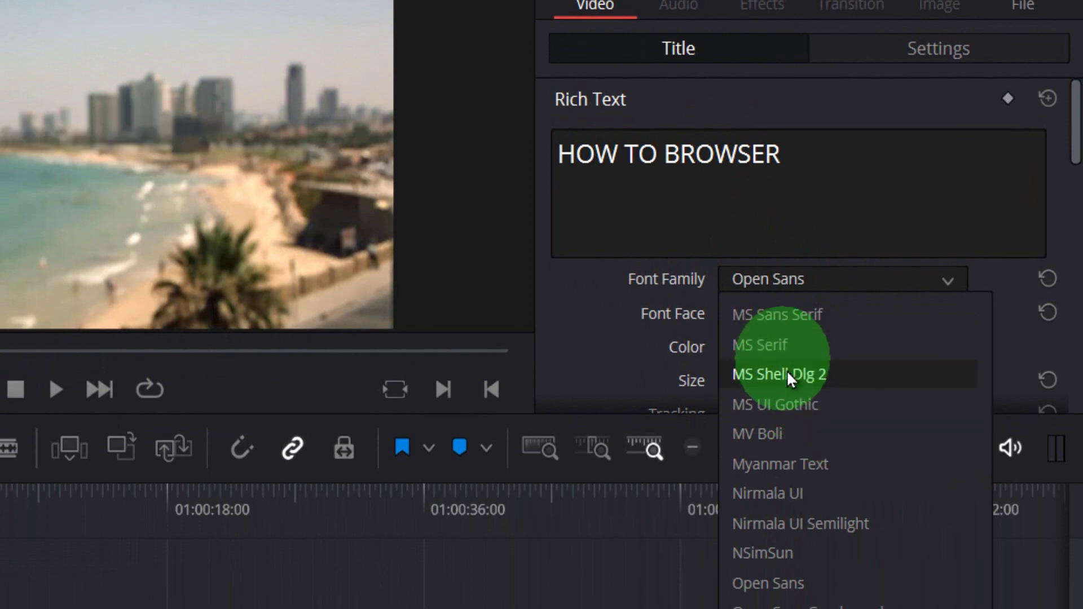
{"action": "left_click", "coordinate": [787, 375]}
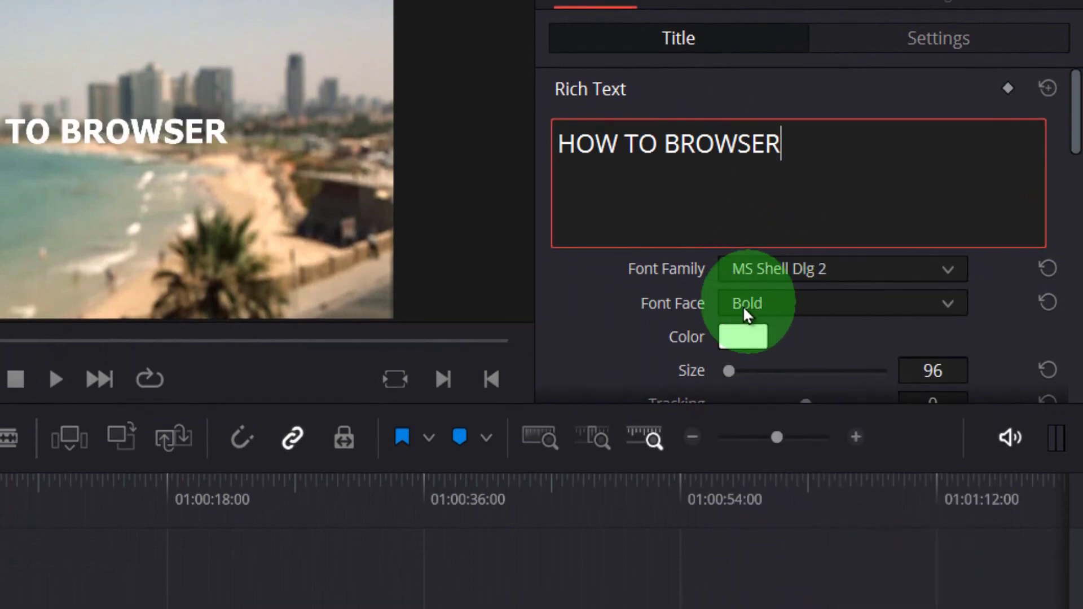
{"action": "left_click", "coordinate": [748, 304]}
{"action": "left_click", "coordinate": [784, 369]}
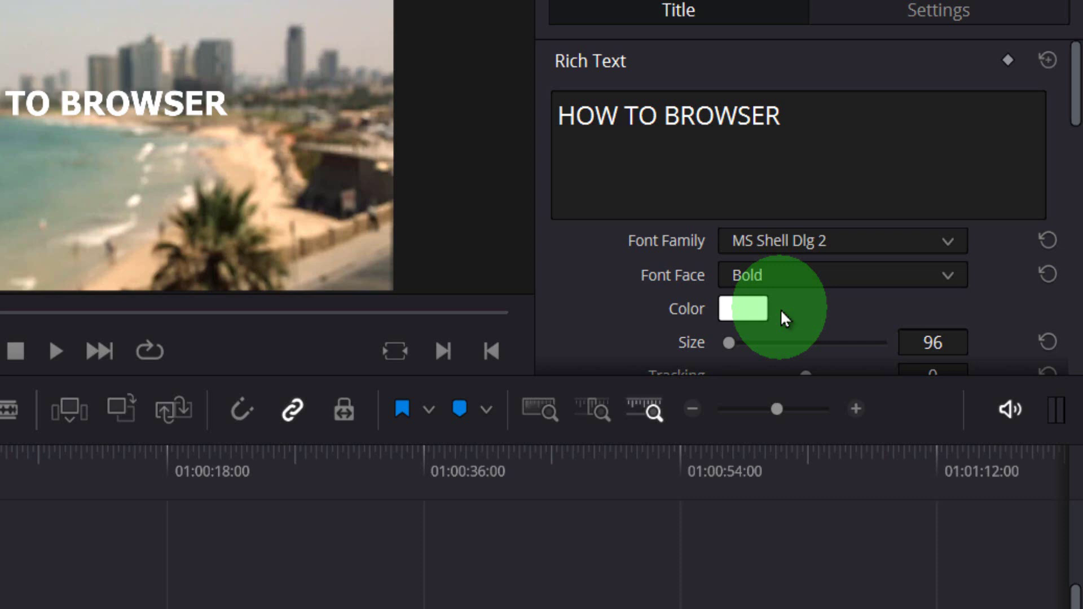
{"action": "scroll", "coordinate": [780, 309], "scroll_direction": "down", "scroll_amount": 2}
{"action": "left_click_drag", "start_coordinate": [729, 266], "coordinate": [729, 269]}
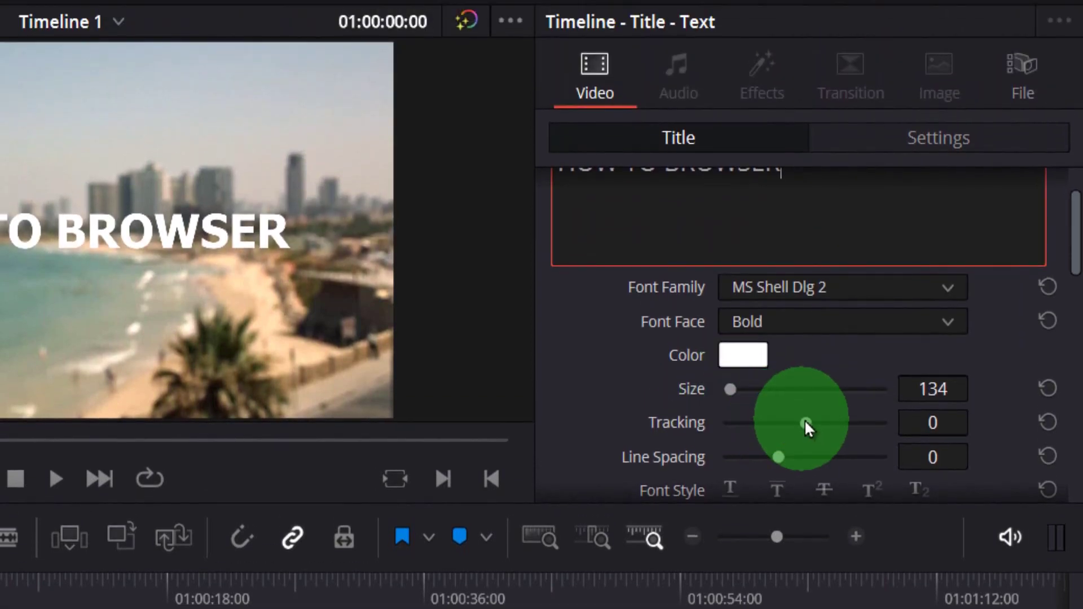
{"action": "left_click_drag", "start_coordinate": [805, 295], "coordinate": [792, 295]}
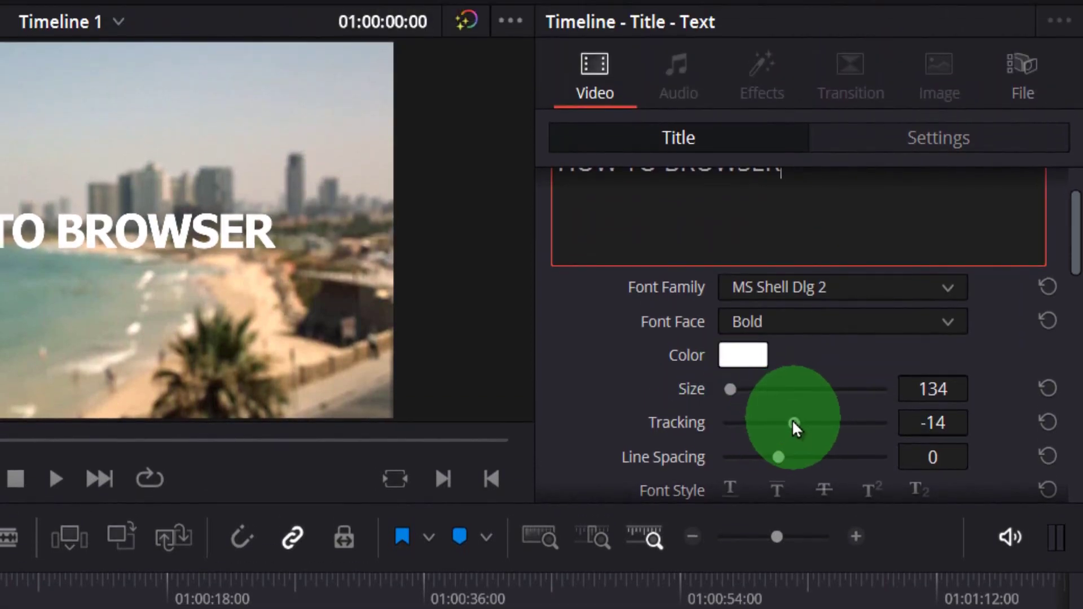
{"action": "left_click_drag", "start_coordinate": [794, 423], "coordinate": [810, 423]}
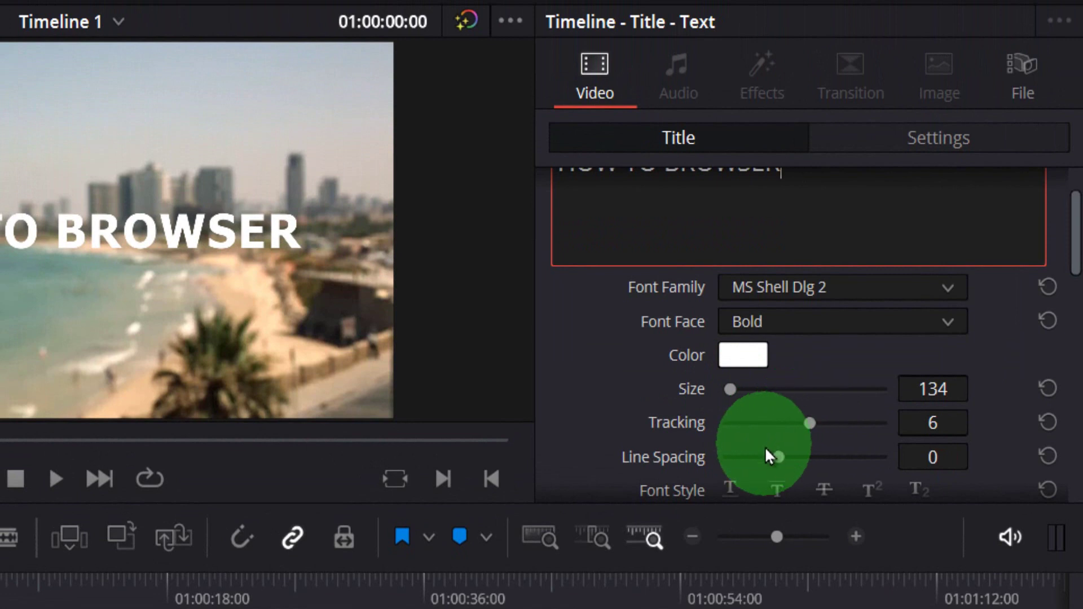
{"action": "mouse_move", "coordinate": [767, 456]}
{"action": "left_mouse_down"}
{"action": "mouse_move", "coordinate": [851, 455]}
{"action": "mouse_move", "coordinate": [764, 456]}
{"action": "left_mouse_up"}
{"action": "scroll", "coordinate": [783, 411], "scroll_direction": "down", "scroll_amount": 3}
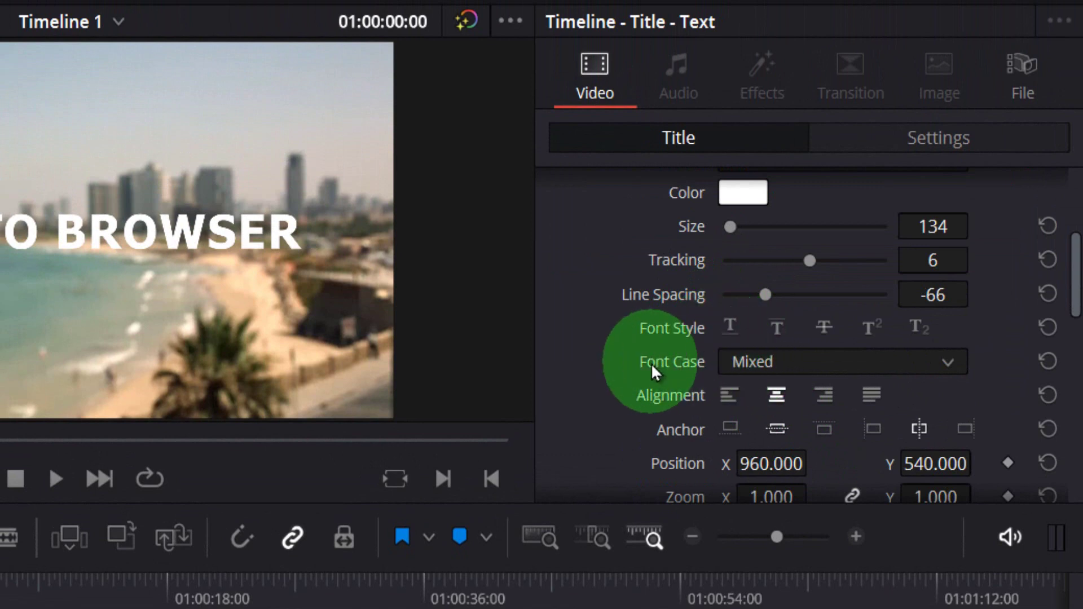
{"action": "scroll", "coordinate": [782, 415], "scroll_direction": "down", "scroll_amount": 3}
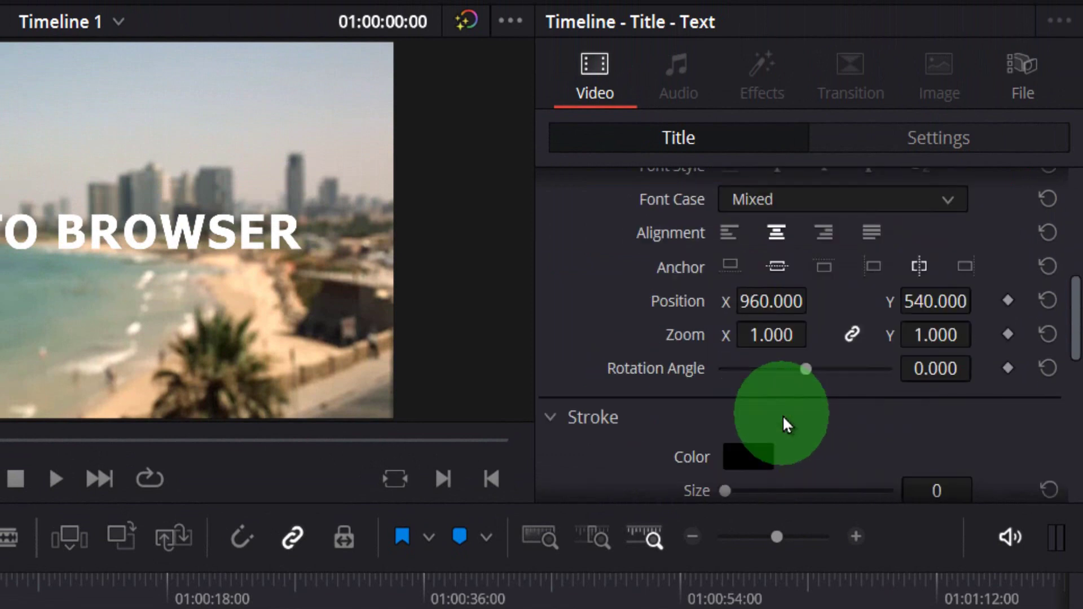
{"action": "scroll", "coordinate": [620, 381], "scroll_direction": "down", "scroll_amount": 2}
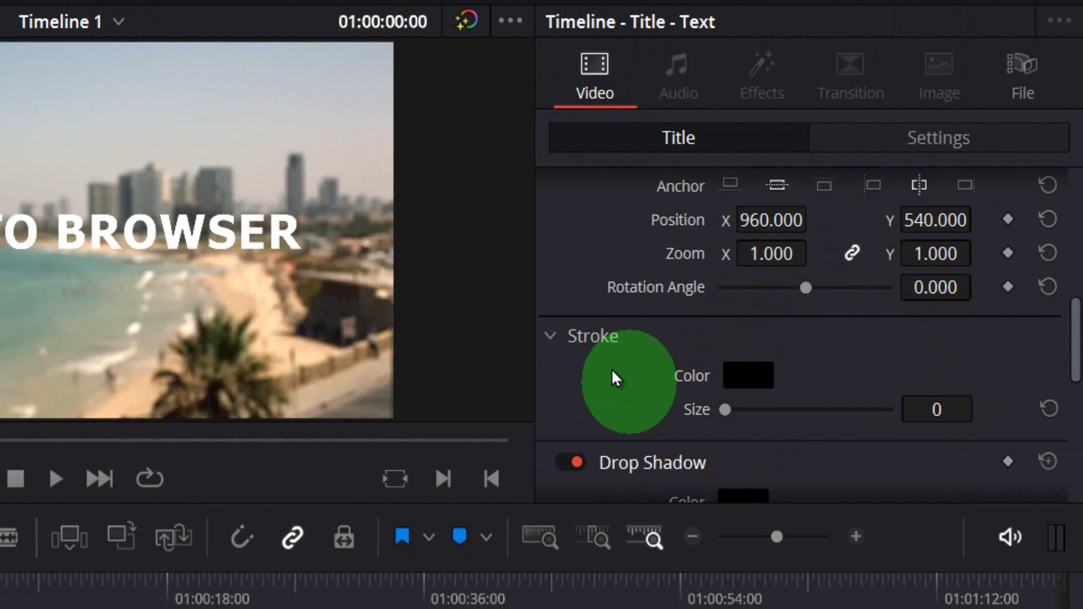
Add a black stroke of size 8 and offset the drop shadow to X 31, Y -4.
{"action": "mouse_move", "coordinate": [725, 411]}
{"action": "left_mouse_down"}
{"action": "mouse_move", "coordinate": [884, 411]}
{"action": "mouse_move", "coordinate": [800, 410]}
{"action": "left_mouse_up"}
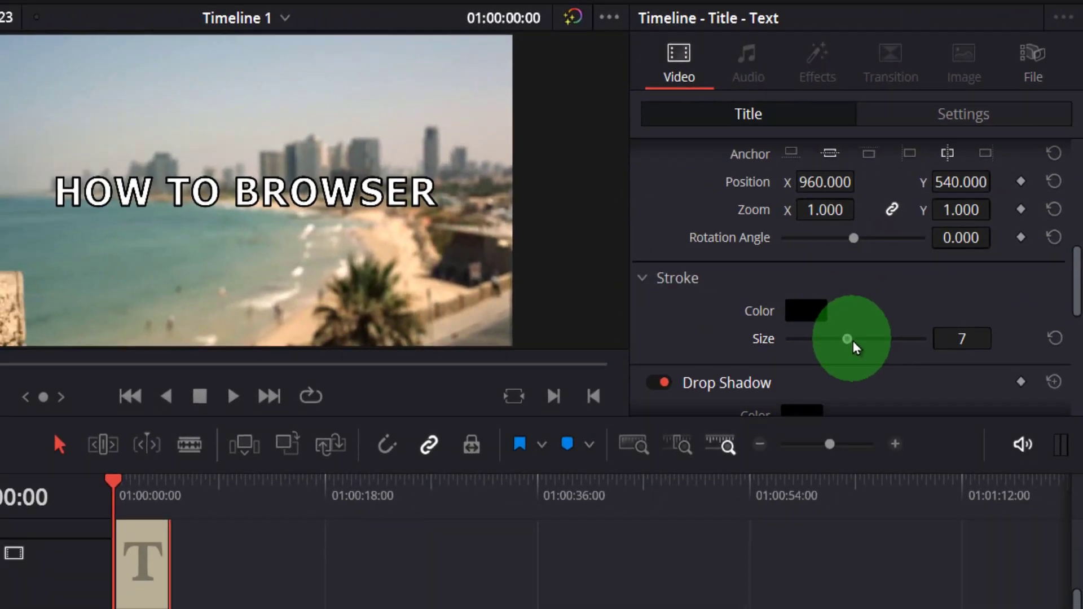
{"action": "left_click_drag", "start_coordinate": [854, 345], "coordinate": [822, 331]}
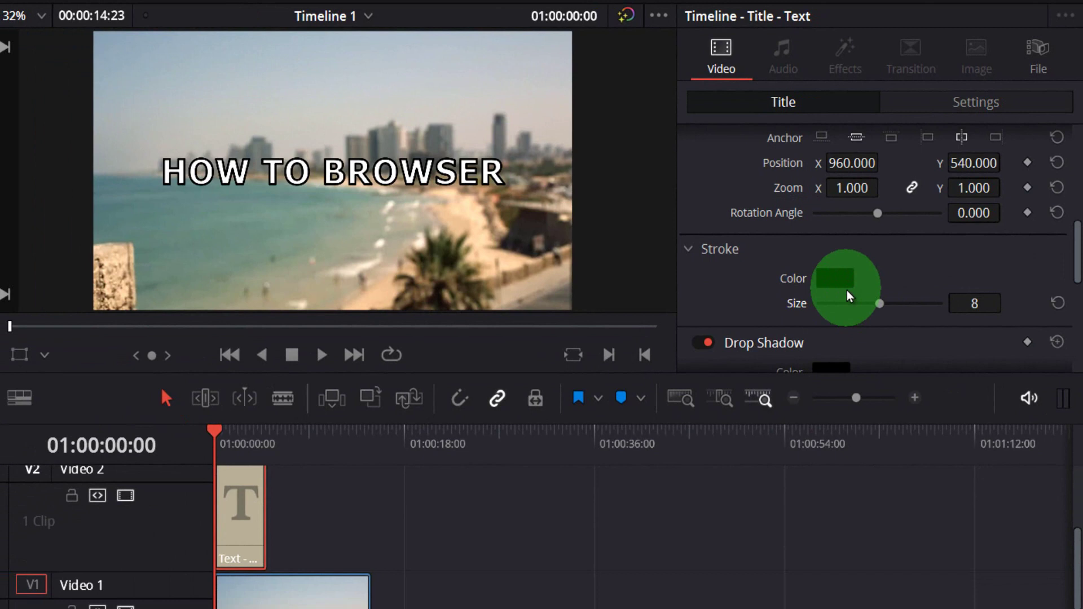
{"action": "scroll", "coordinate": [849, 296], "scroll_direction": "down", "scroll_amount": 3}
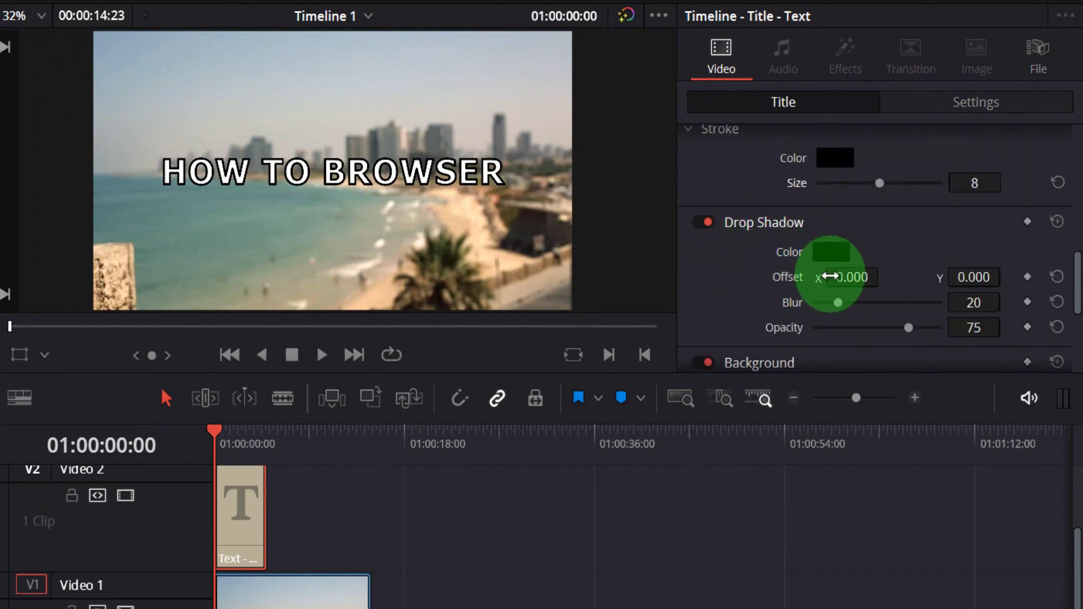
{"action": "left_click", "coordinate": [830, 277]}
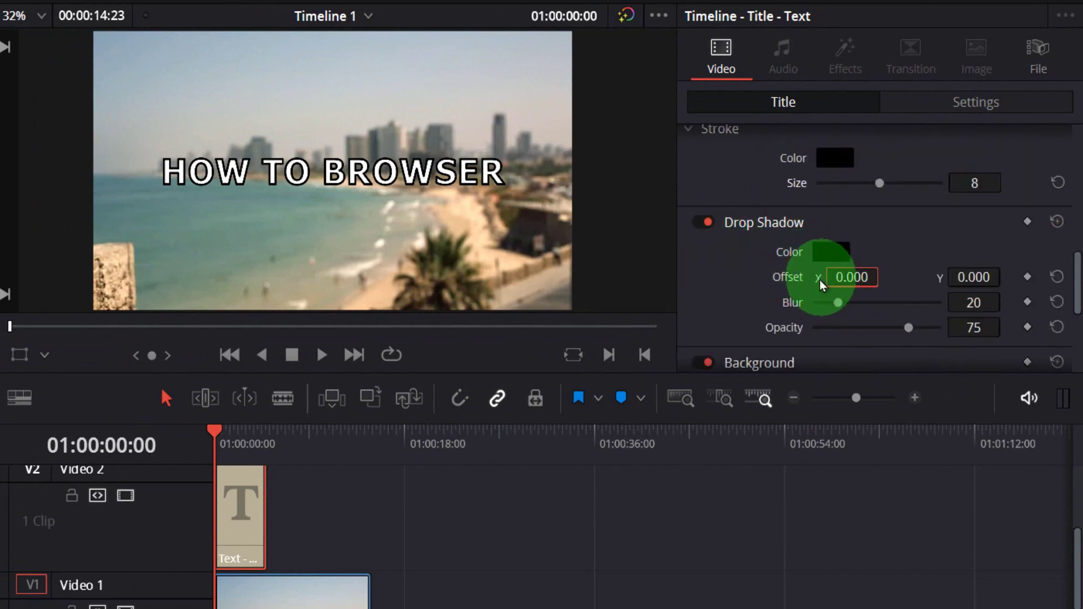
{"action": "left_click_drag", "start_coordinate": [824, 285], "coordinate": [952, 277]}
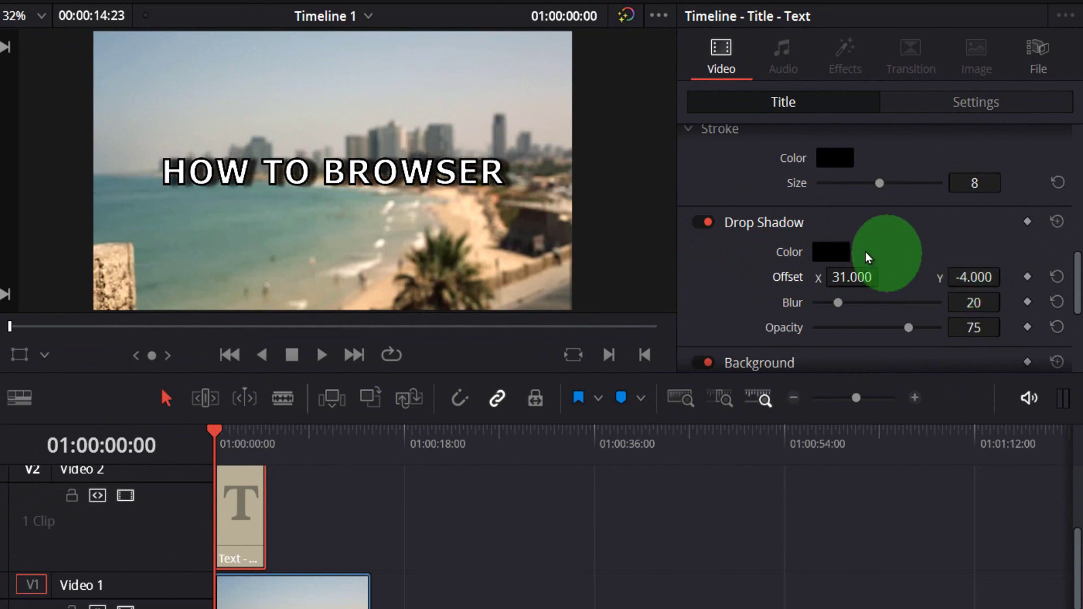
Set the drop shadow blur to 20 and its opacity to 75.
{"action": "scroll", "coordinate": [865, 253], "scroll_direction": "down", "scroll_amount": 2}
{"action": "left_click_drag", "start_coordinate": [838, 246], "coordinate": [820, 226]}
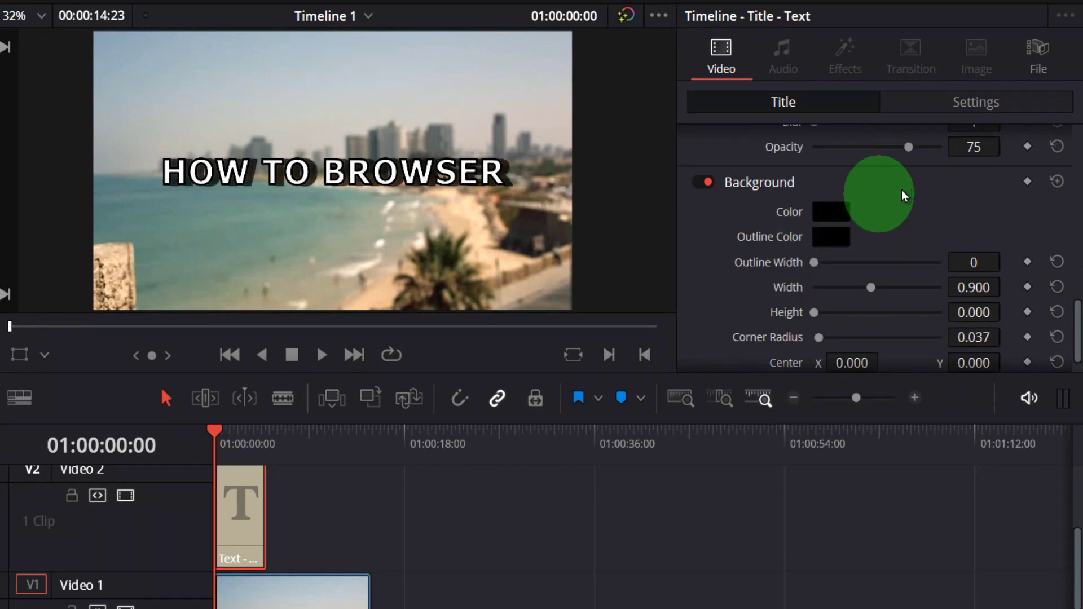
{"action": "left_click_drag", "start_coordinate": [911, 163], "coordinate": [966, 164]}
Add a background band behind the title with a thicker outline, height 0.260 and opacity 53.
{"action": "scroll", "coordinate": [734, 186], "scroll_direction": "down", "scroll_amount": 2}
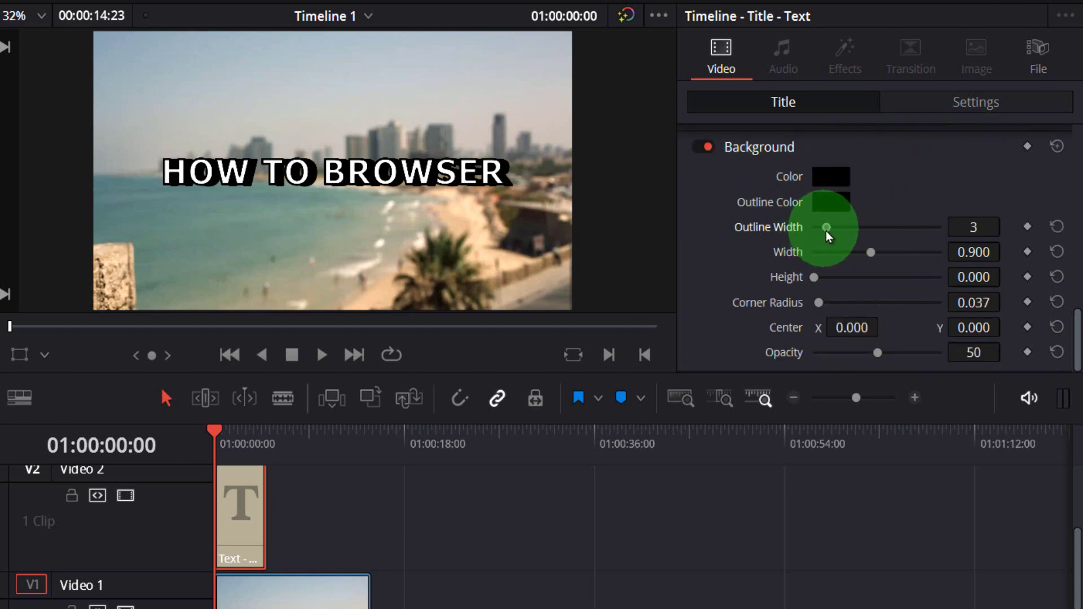
{"action": "left_click_drag", "start_coordinate": [826, 236], "coordinate": [874, 236]}
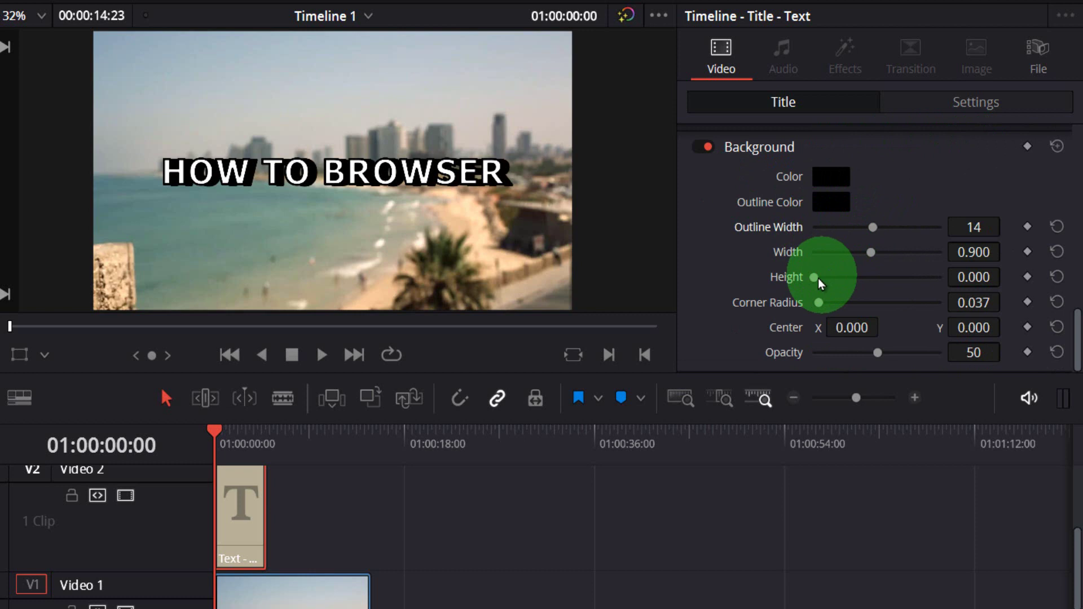
{"action": "left_click_drag", "start_coordinate": [819, 280], "coordinate": [827, 280]}
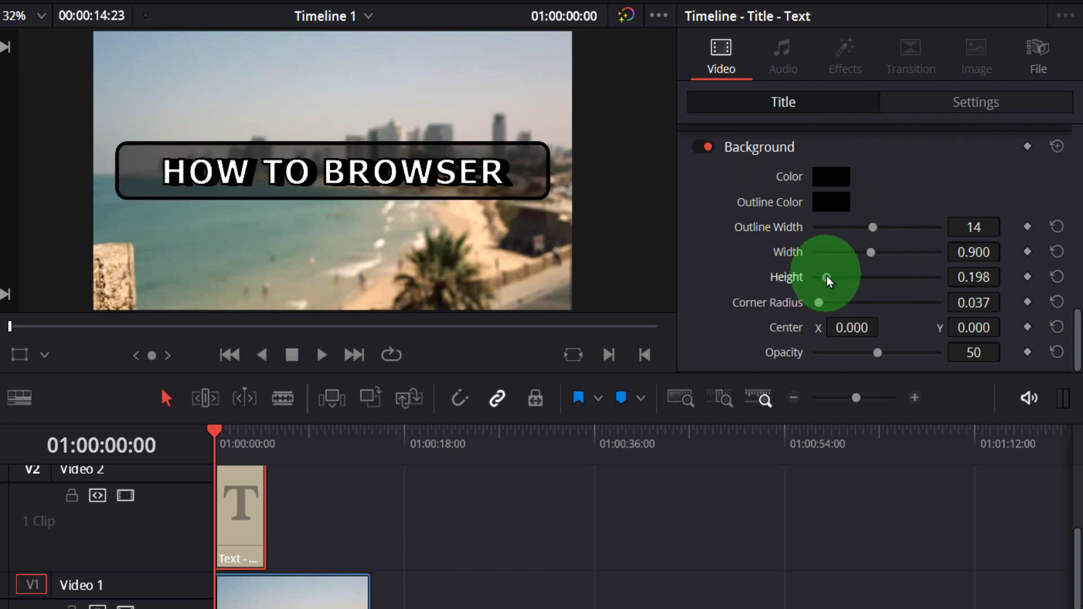
{"action": "left_click_drag", "start_coordinate": [873, 228], "coordinate": [935, 252]}
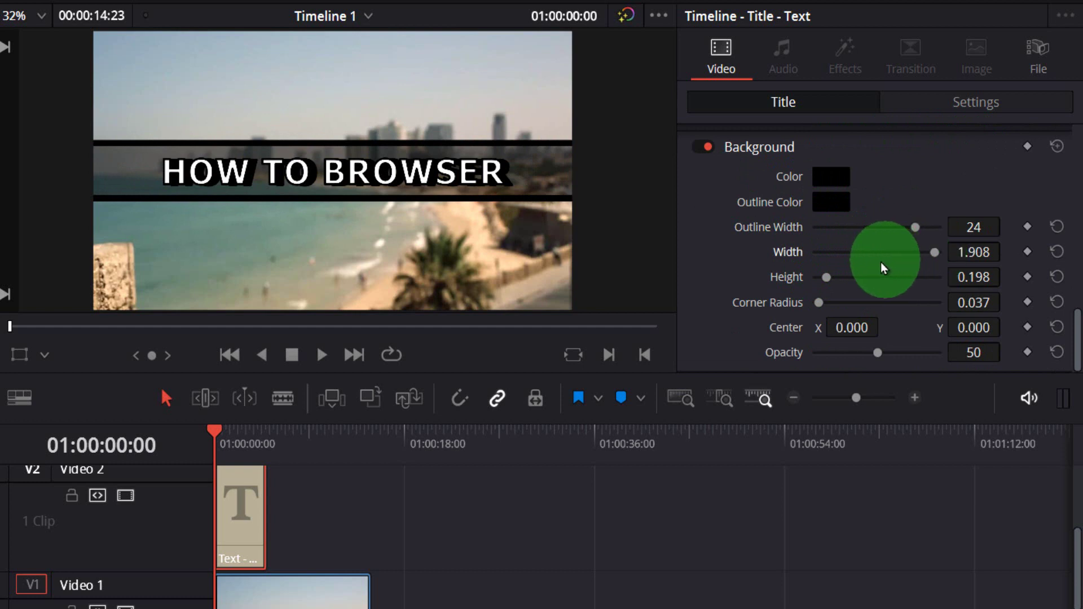
{"action": "left_click_drag", "start_coordinate": [827, 277], "coordinate": [831, 281]}
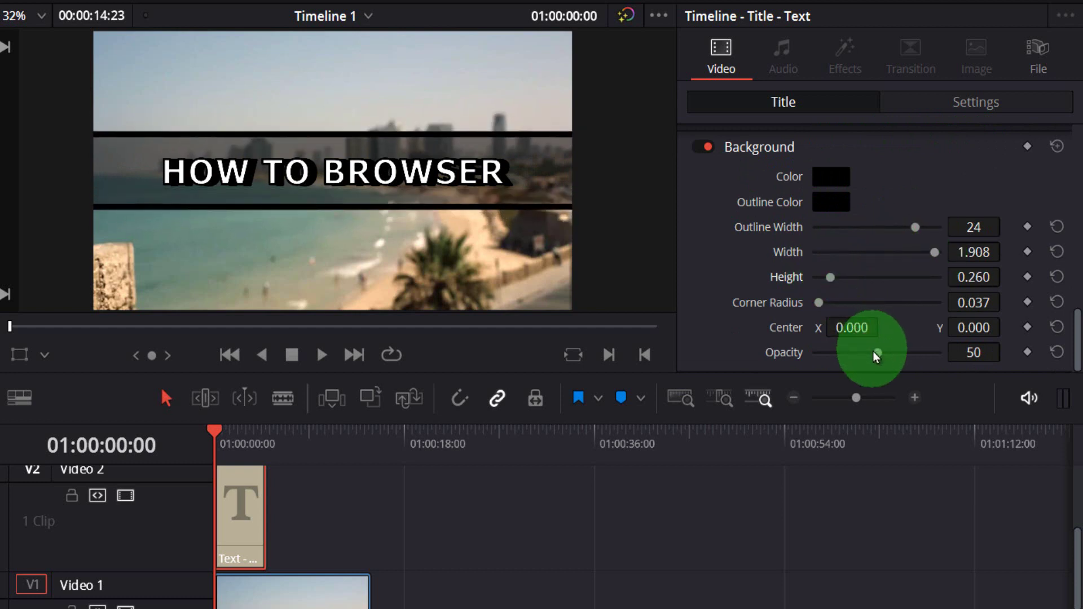
{"action": "left_click_drag", "start_coordinate": [876, 356], "coordinate": [901, 310]}
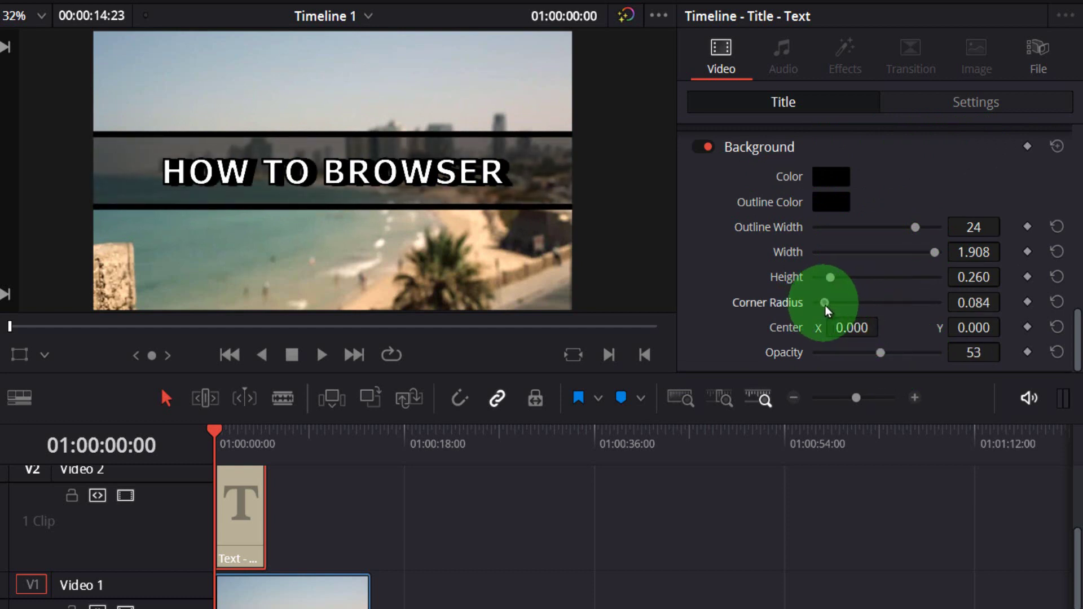
Give the band corner radius 0, width 2.000, outline width 30 and a white outline colour.
{"action": "mouse_move", "coordinate": [825, 303]}
{"action": "left_mouse_down"}
{"action": "mouse_move", "coordinate": [866, 307]}
{"action": "mouse_move", "coordinate": [790, 307]}
{"action": "mouse_move", "coordinate": [846, 312]}
{"action": "mouse_move", "coordinate": [823, 305]}
{"action": "left_mouse_up"}
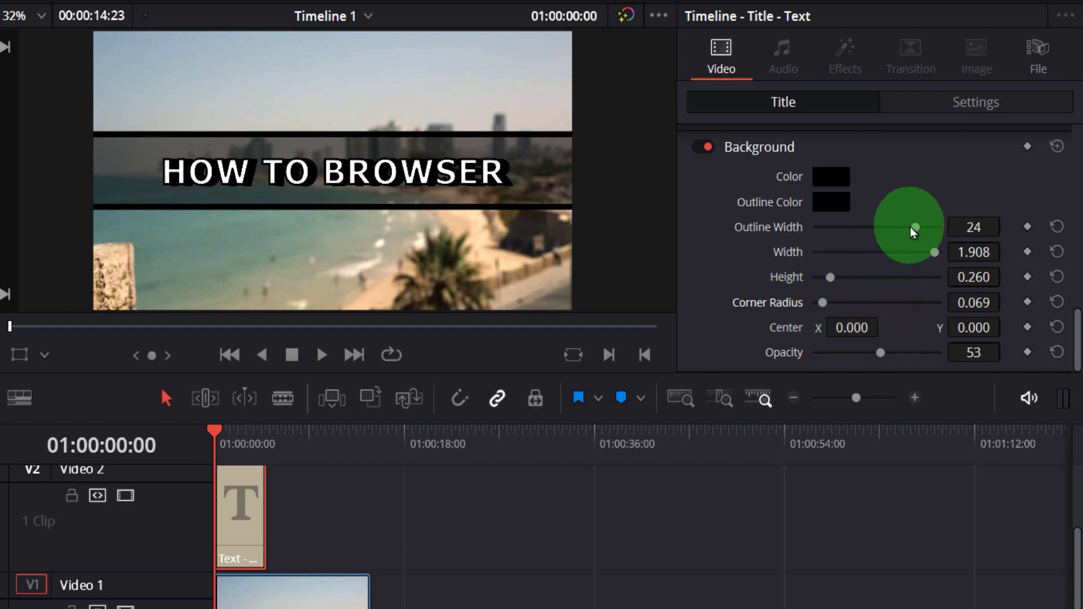
{"action": "mouse_move", "coordinate": [914, 228]}
{"action": "left_mouse_down"}
{"action": "mouse_move", "coordinate": [865, 230]}
{"action": "mouse_move", "coordinate": [894, 228]}
{"action": "left_mouse_up"}
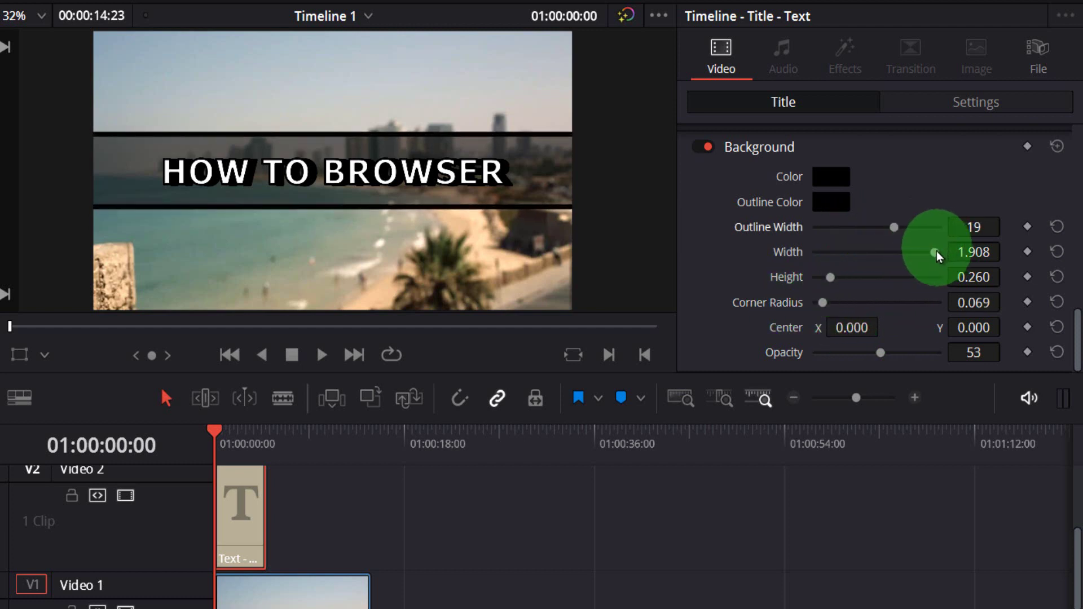
{"action": "left_click_drag", "start_coordinate": [938, 255], "coordinate": [857, 256]}
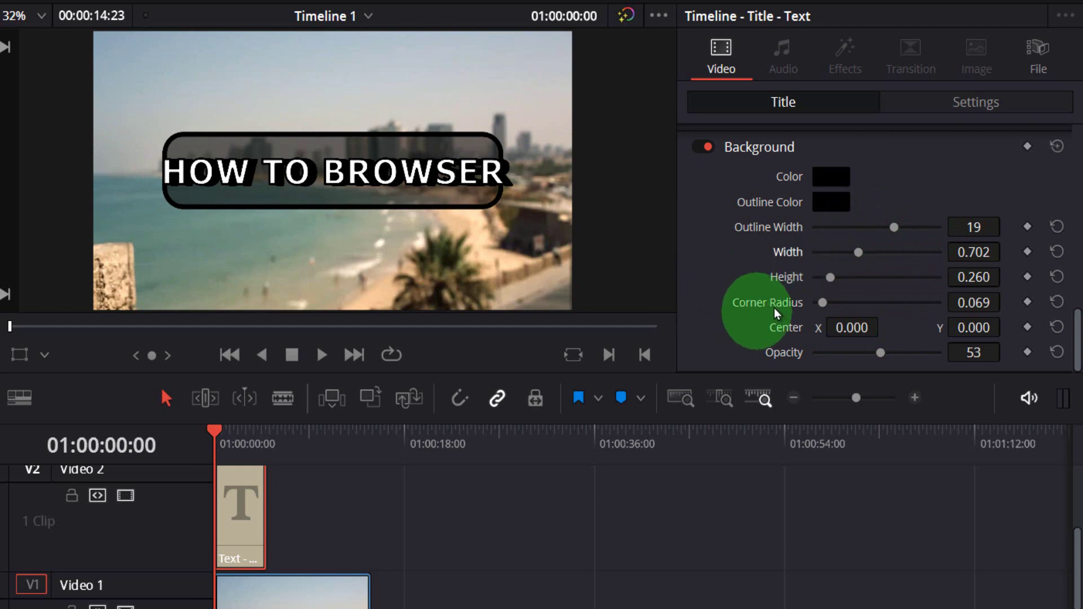
{"action": "left_click_drag", "start_coordinate": [822, 302], "coordinate": [709, 298]}
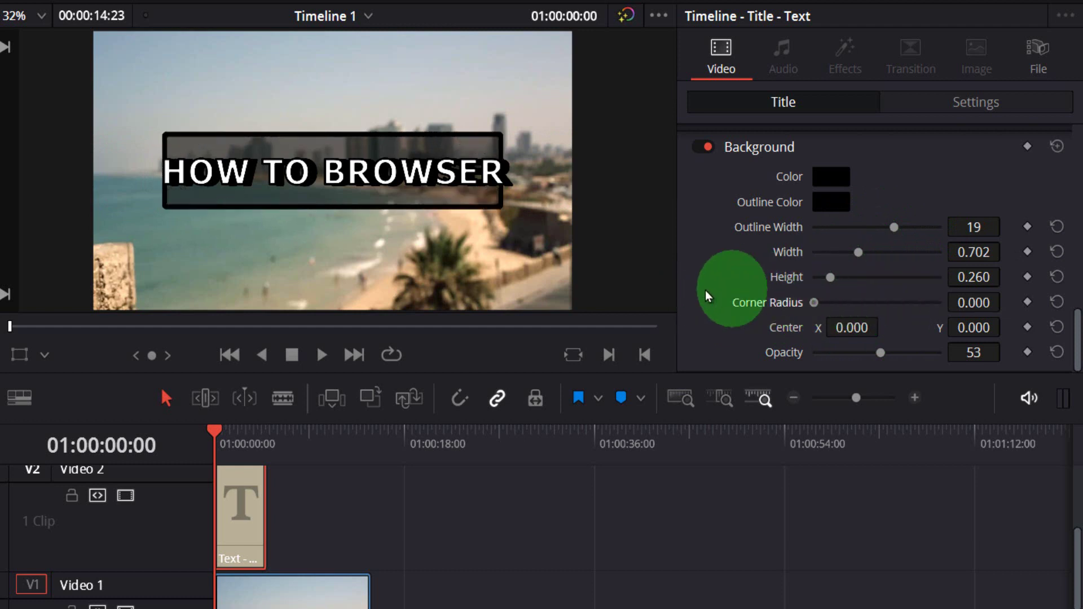
{"action": "left_click_drag", "start_coordinate": [894, 228], "coordinate": [940, 229]}
{"action": "left_click_drag", "start_coordinate": [858, 252], "coordinate": [940, 253]}
{"action": "left_click", "coordinate": [831, 202]}
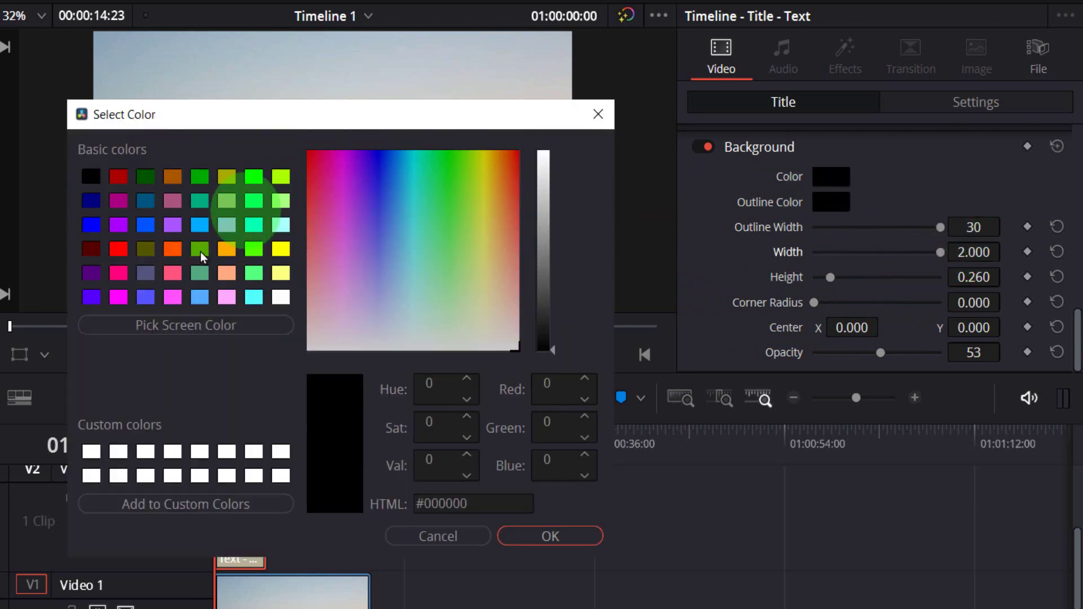
{"action": "left_click", "coordinate": [172, 476]}
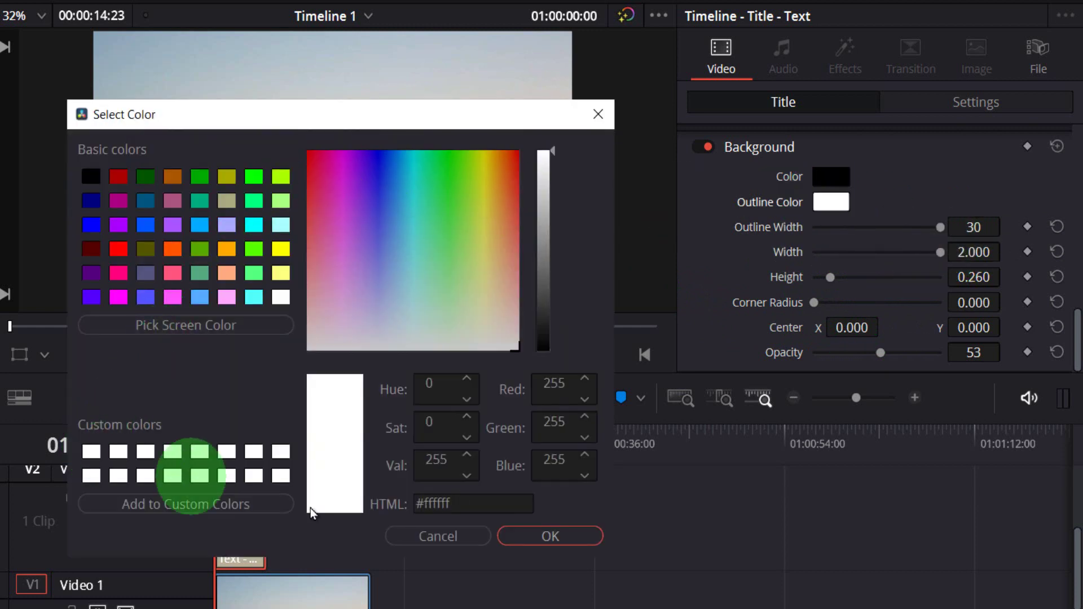
{"action": "left_click", "coordinate": [522, 536]}
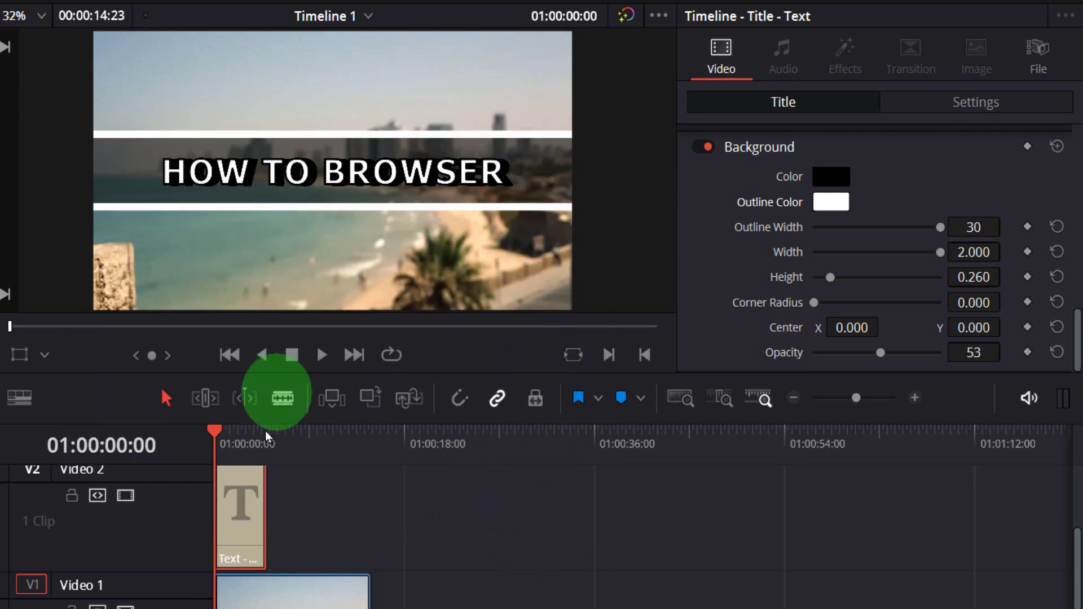
Trim the HOW TO BROWSER title clip on Video 2 to about five seconds, previewing the result.
{"action": "left_click_drag", "start_coordinate": [259, 474], "coordinate": [224, 477]}
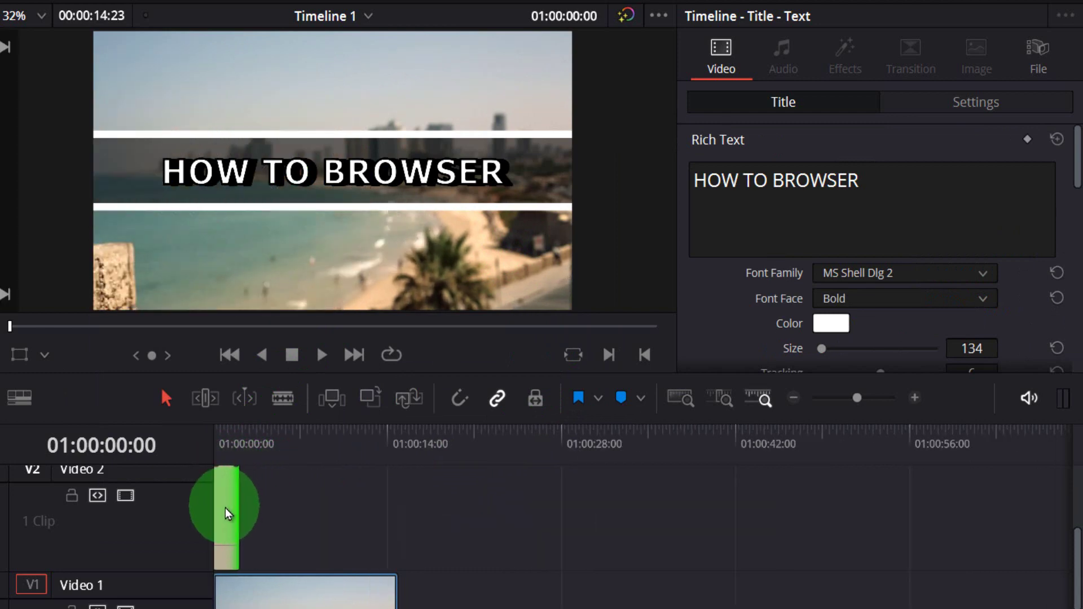
{"action": "scroll", "coordinate": [227, 513], "scroll_direction": "up", "scroll_amount": 5}
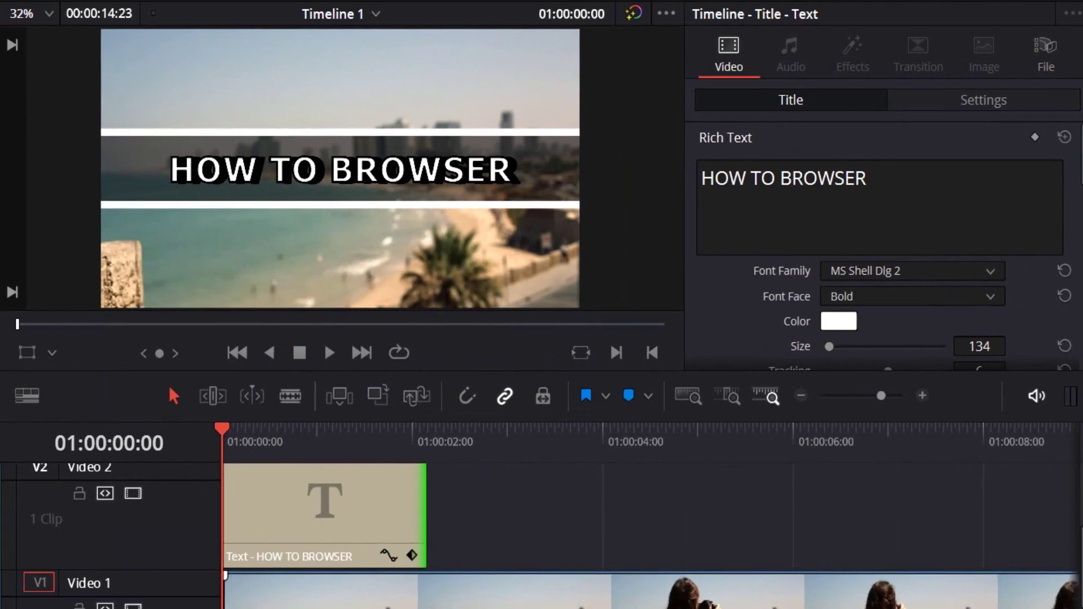
{"action": "left_click", "coordinate": [438, 513]}
{"action": "left_click_drag", "start_coordinate": [472, 501], "coordinate": [410, 506]}
{"action": "left_click_drag", "start_coordinate": [288, 458], "coordinate": [302, 527]}
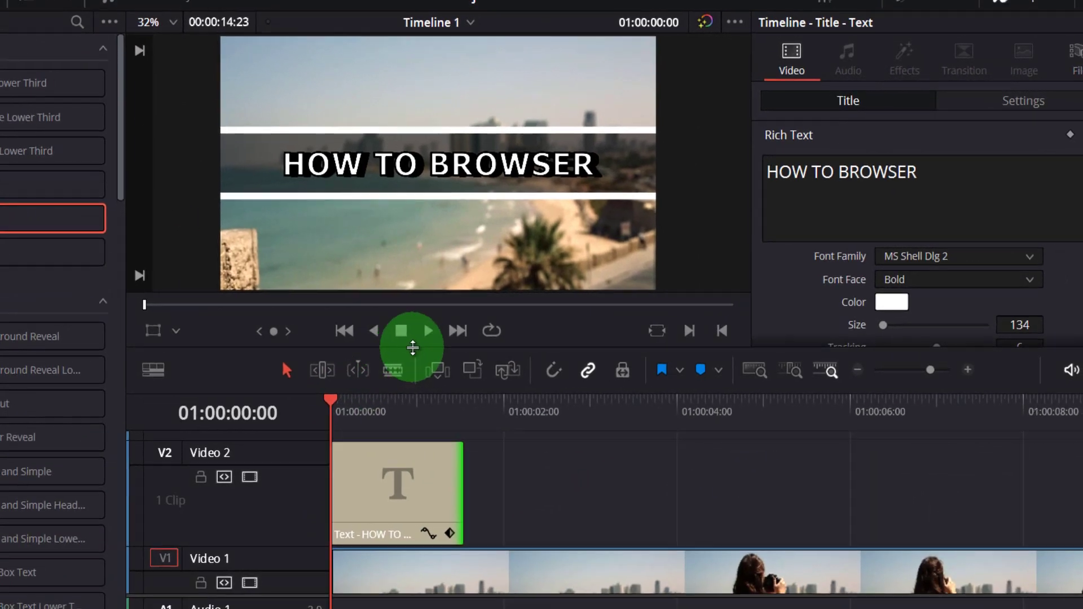
{"action": "left_click", "coordinate": [420, 340]}
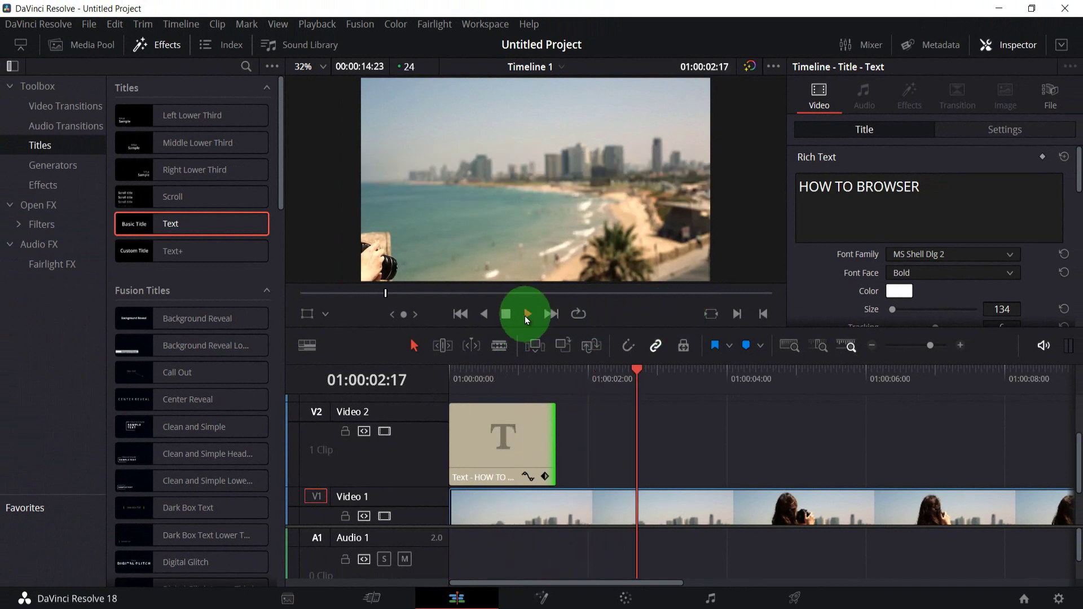
{"action": "left_click", "coordinate": [508, 316]}
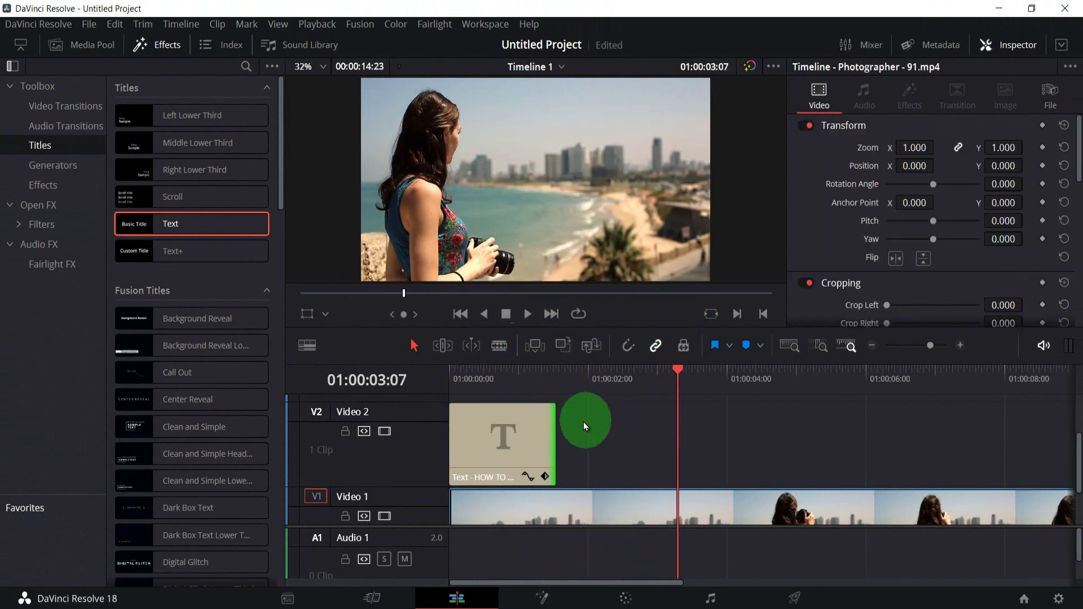
{"action": "left_click_drag", "start_coordinate": [554, 433], "coordinate": [815, 443]}
Rewind the playhead to the start and play back the HOW TO BROWSER title over the beach clip.
{"action": "left_click_drag", "start_coordinate": [678, 383], "coordinate": [420, 414]}
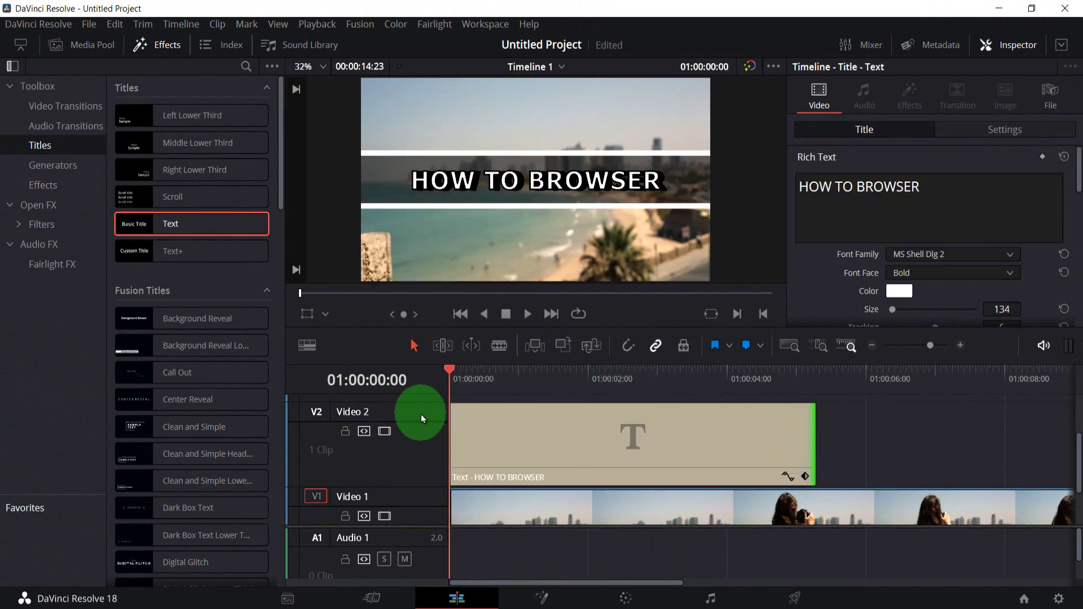
{"action": "left_click", "coordinate": [525, 318]}
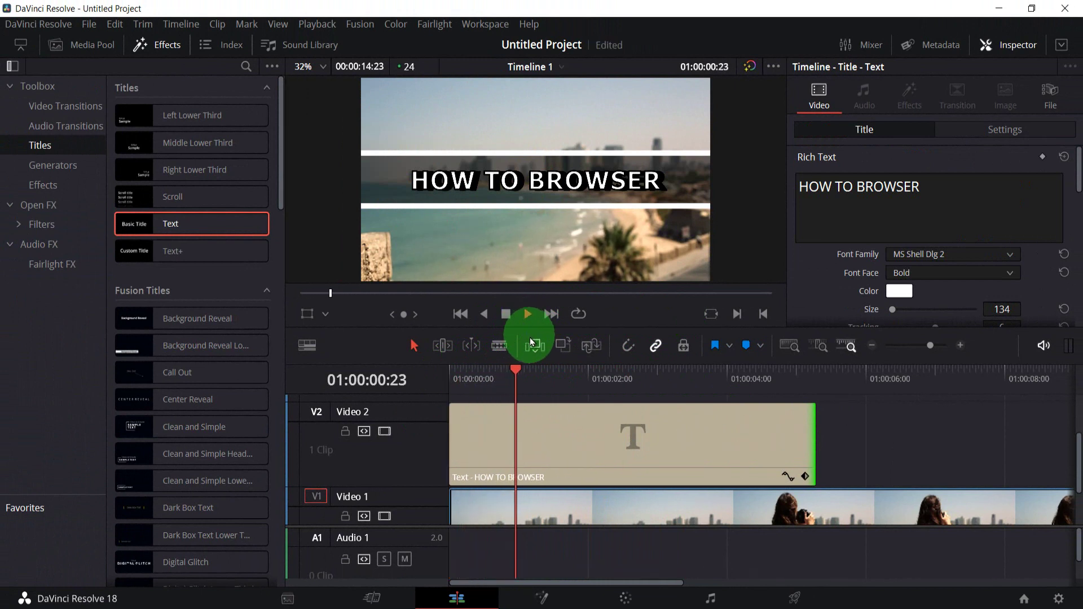